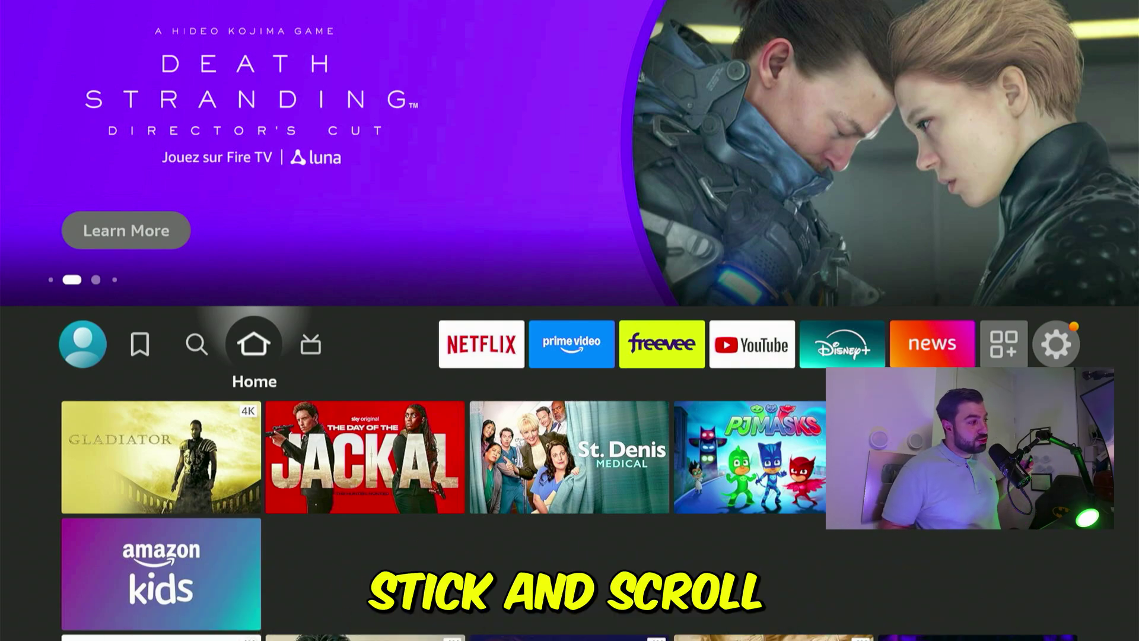
# - From the Find page, search for 'downloader' by entering D and choosing the Downloader suggestion
pyautogui.click(196, 345)
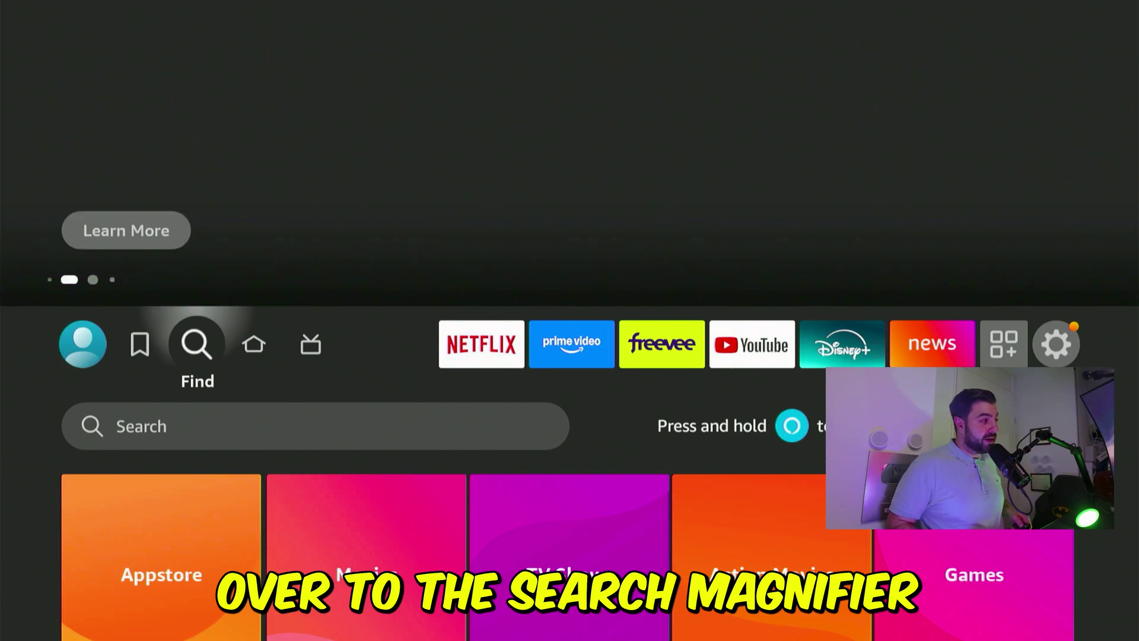
pyautogui.click(315, 426)
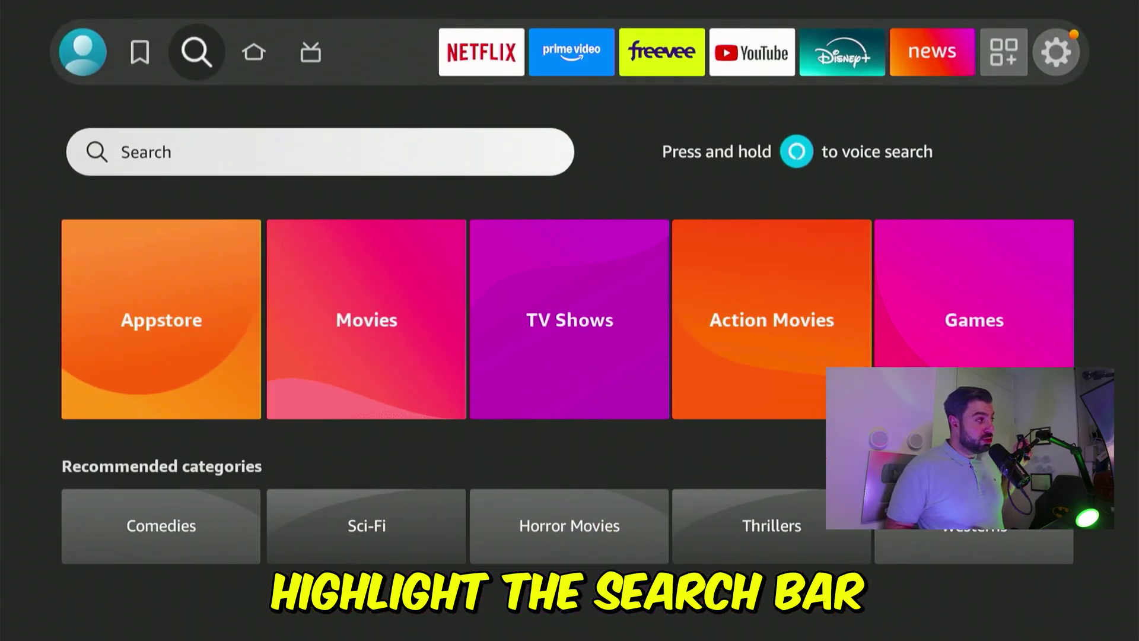
pyautogui.press('Return')
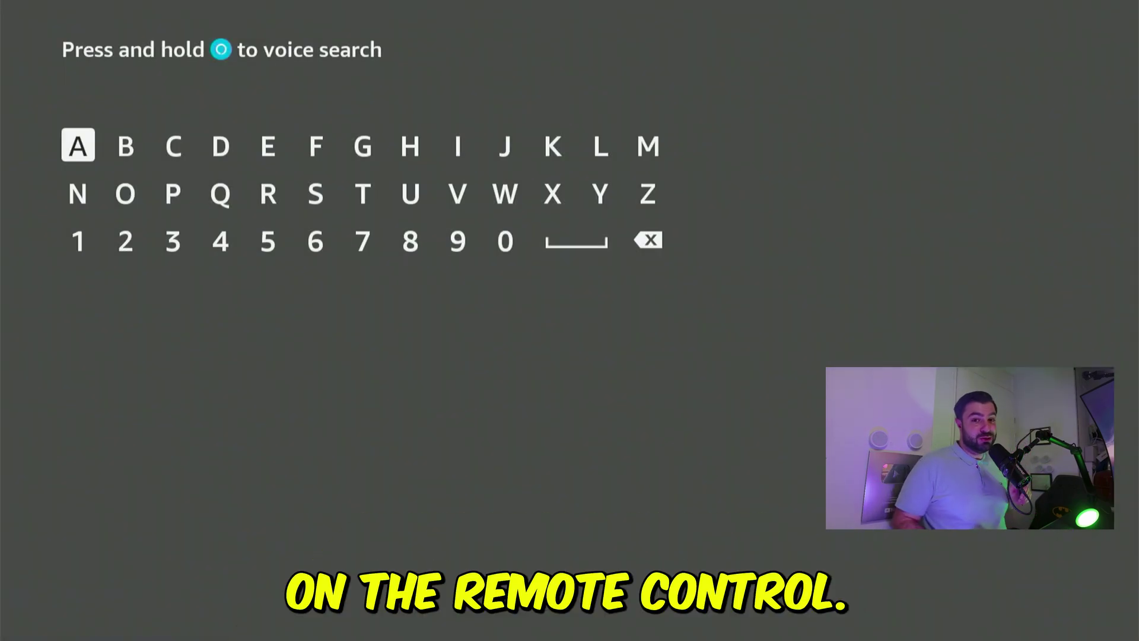
pyautogui.press('Right')
pyautogui.press('Right')
pyautogui.press('Right')
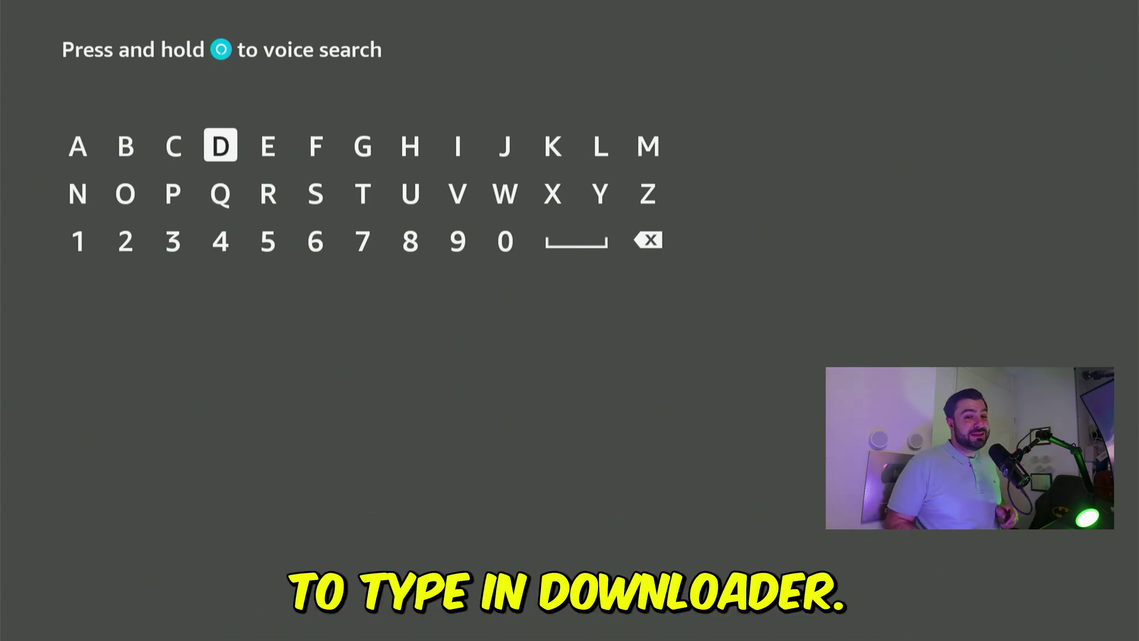
pyautogui.press('Return')
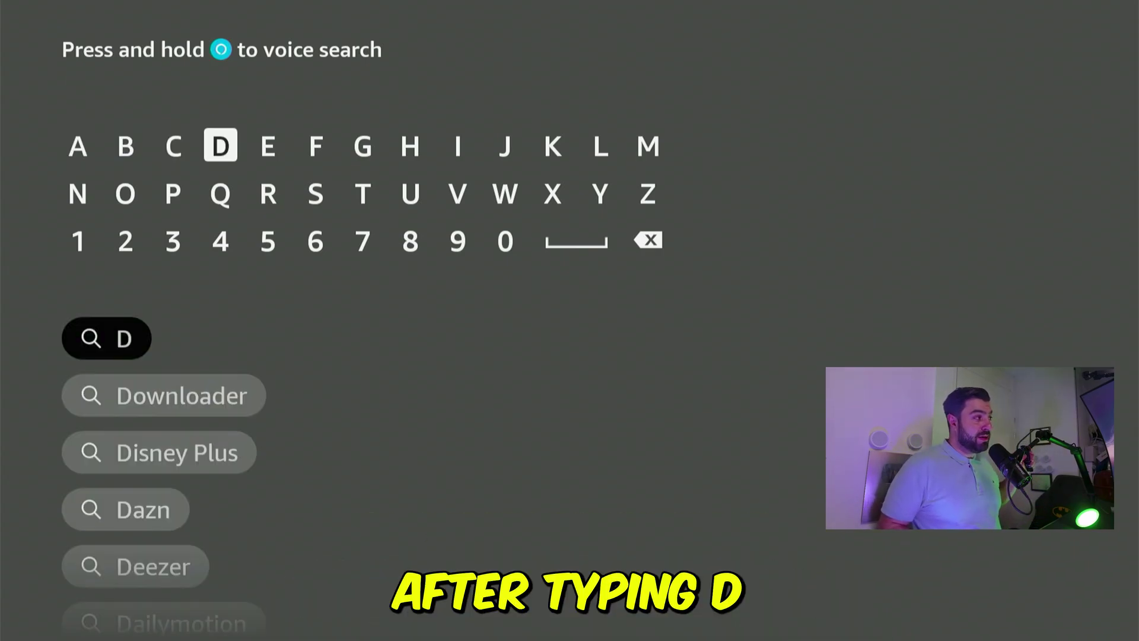
pyautogui.press('Down')
pyautogui.press('Down')
pyautogui.press('Down')
pyautogui.press('Down')
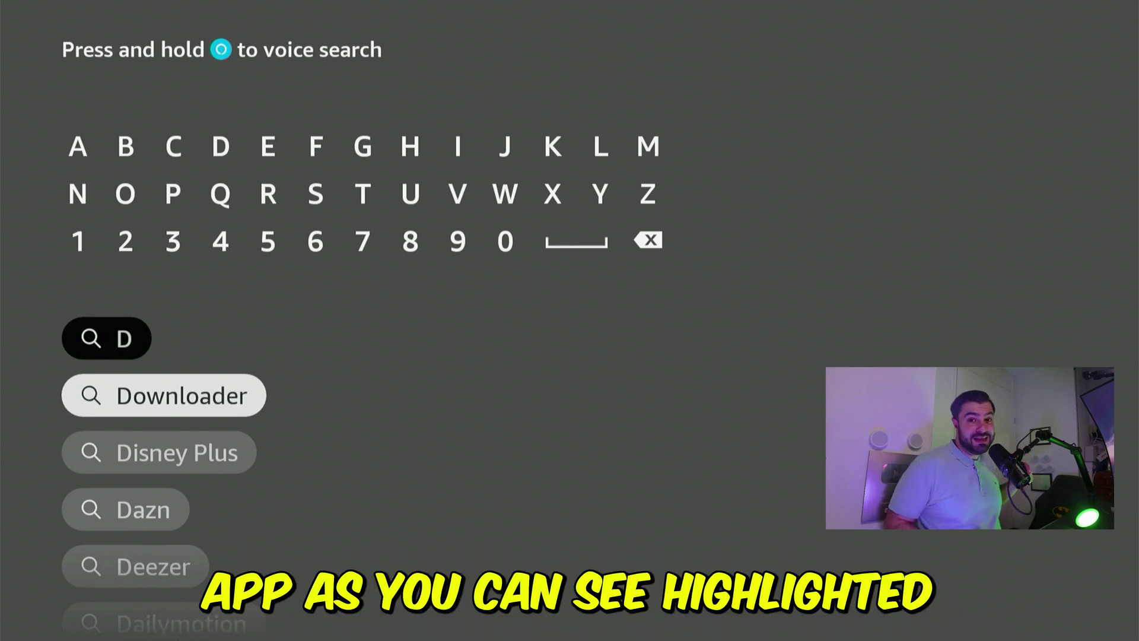
pyautogui.press('Return')
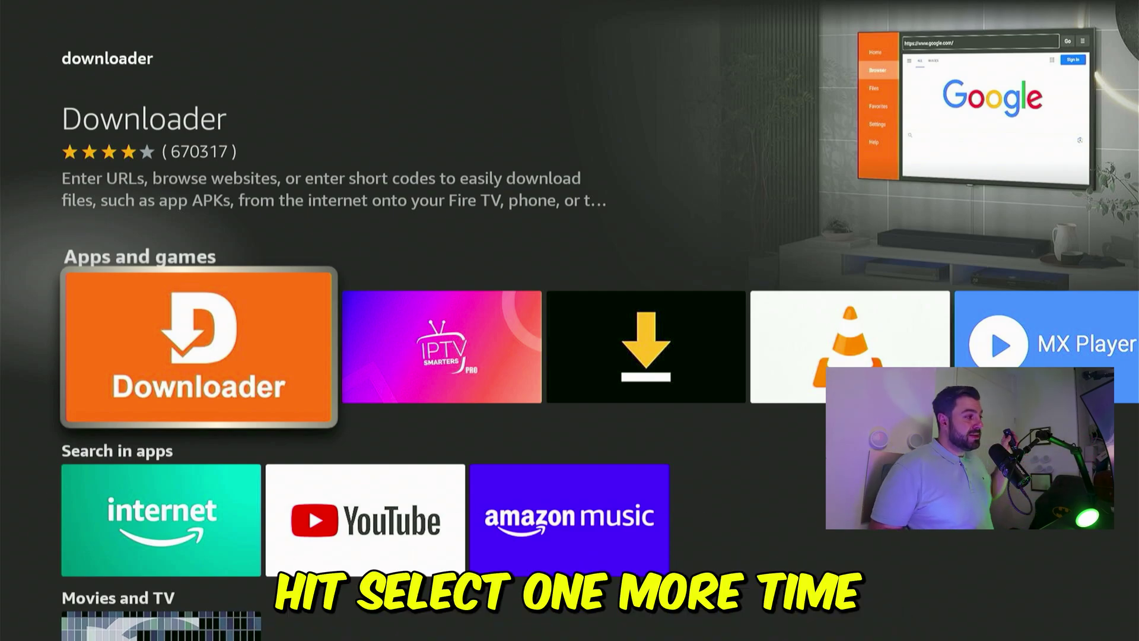
# - Download and install the Downloader app from its store page, then return to the home screen
pyautogui.press('Return')
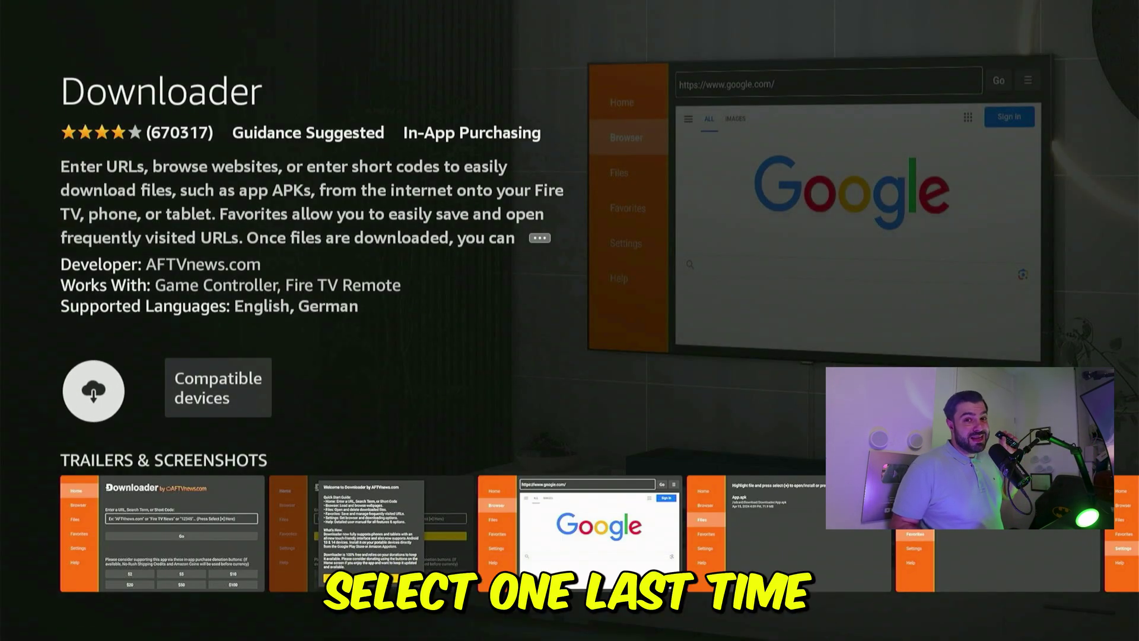
pyautogui.press('Return')
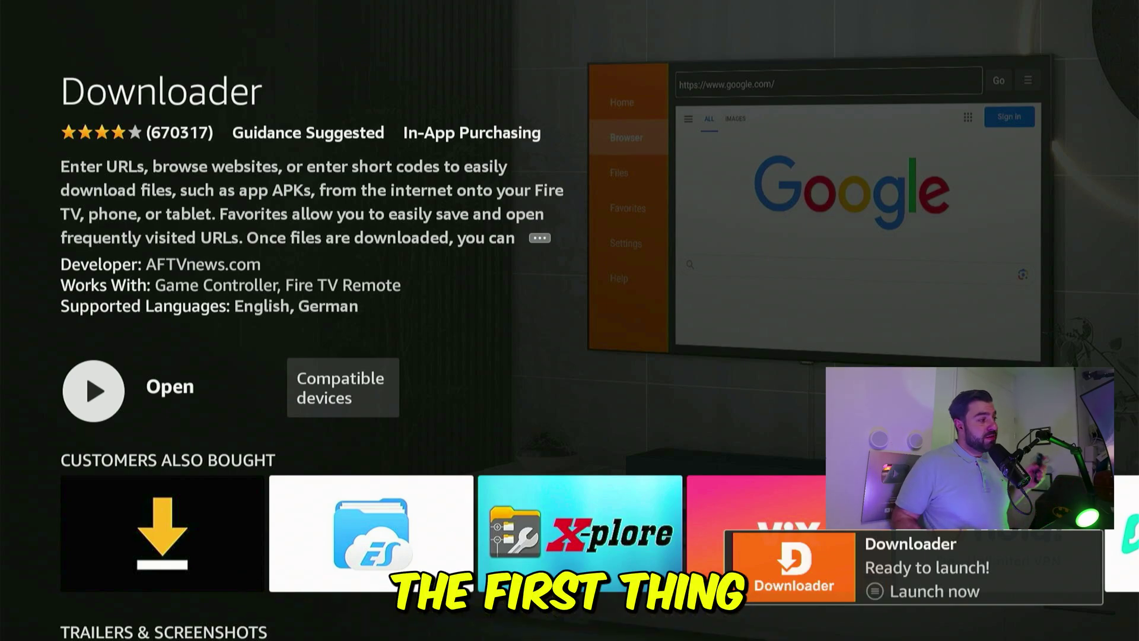
pyautogui.press('Home')
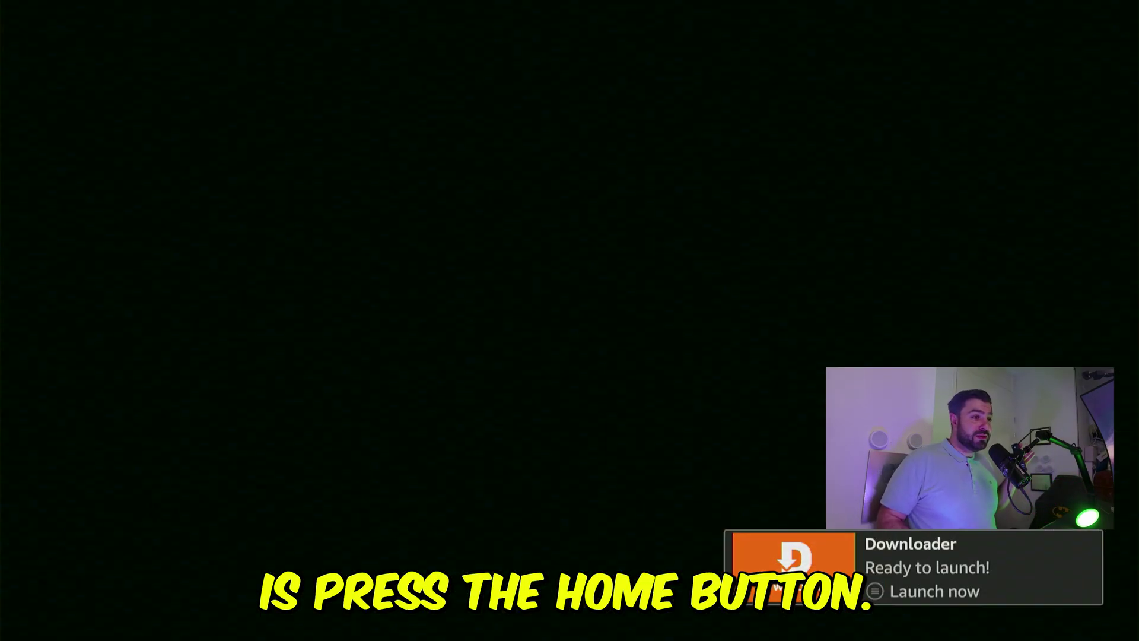
# - Go to the Settings gear on the top row and open My Fire TV
pyautogui.press('Right')
pyautogui.press('Right')
pyautogui.press('Right')
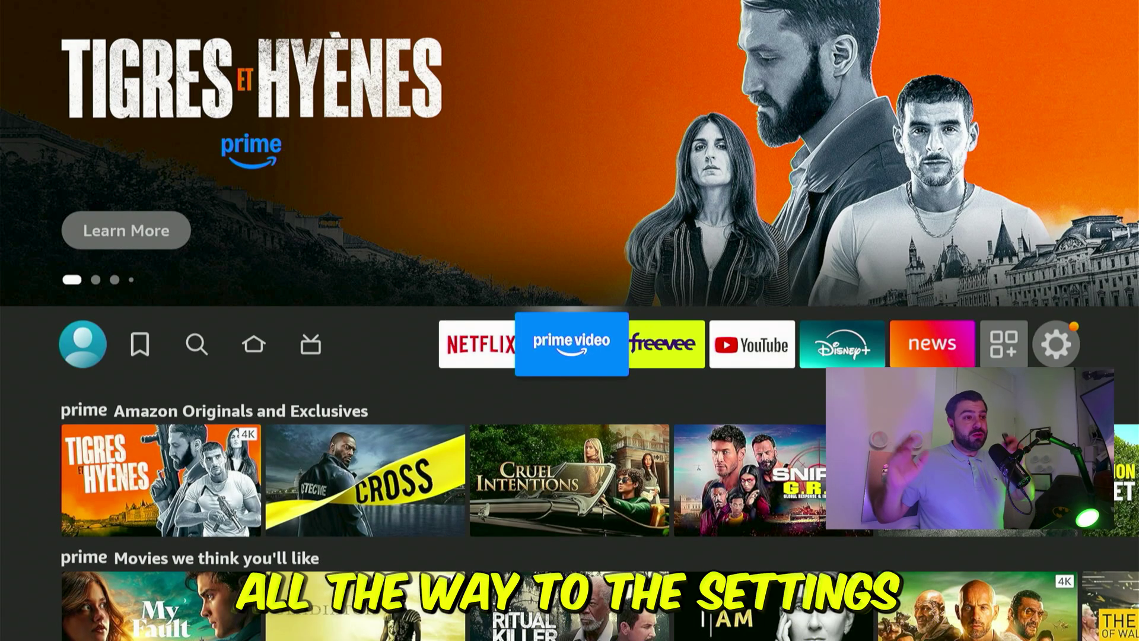
pyautogui.press('Right')
pyautogui.press('Right')
pyautogui.press('Right')
pyautogui.press('Right')
pyautogui.press('Right')
pyautogui.press('Right')
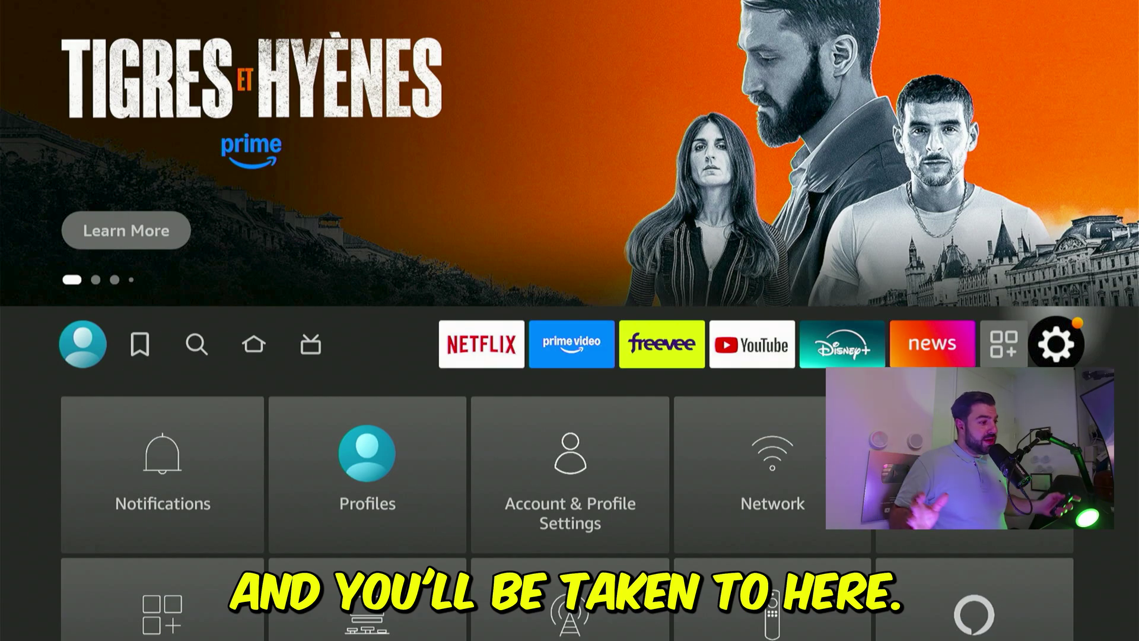
pyautogui.press('Down')
pyautogui.press('Down')
pyautogui.press('Down')
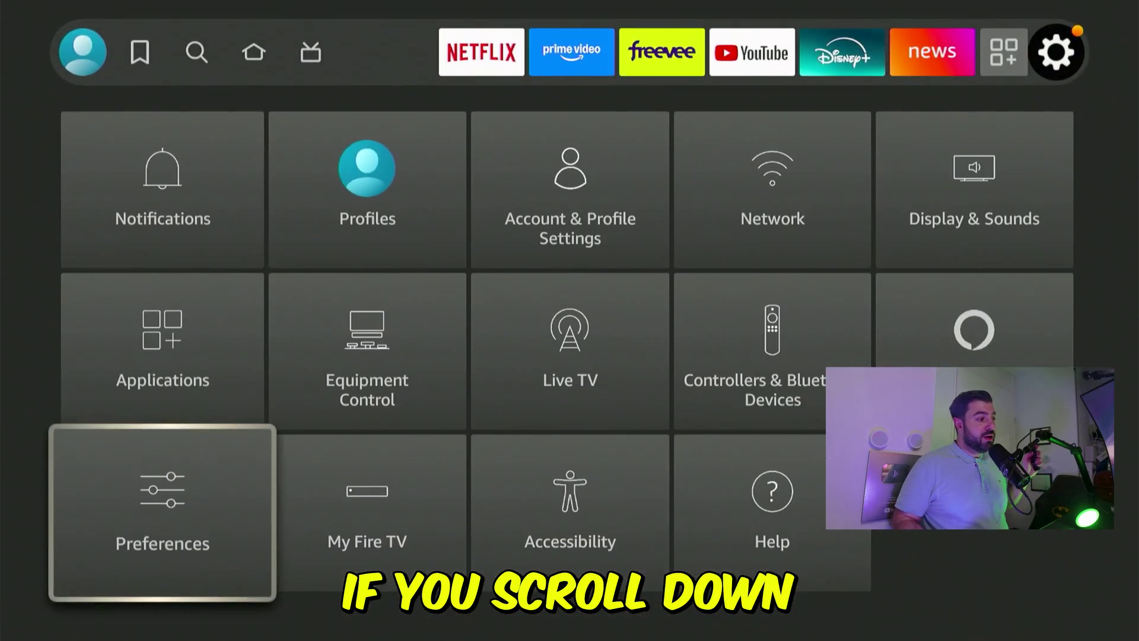
pyautogui.press('Right')
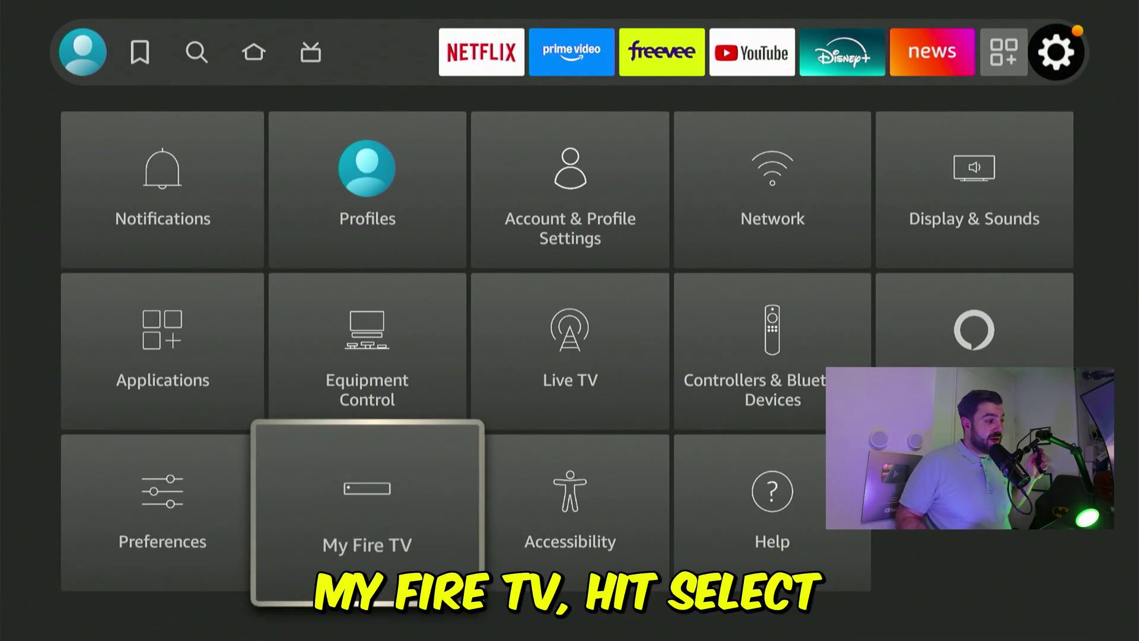
pyautogui.press('Return')
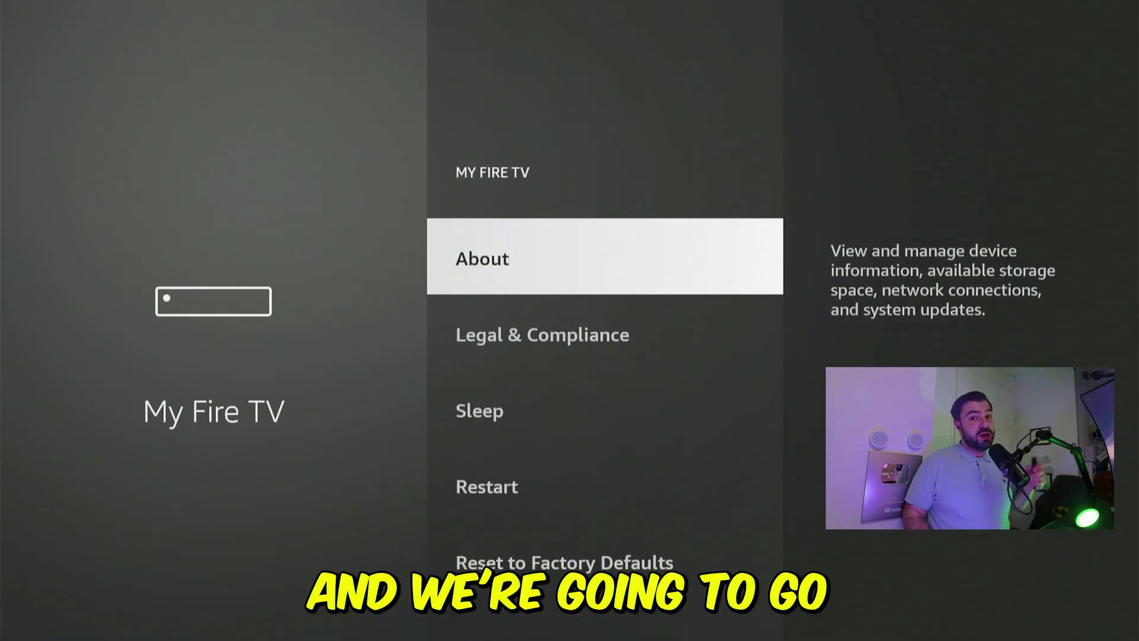
# - In About, select Fire TV Stick 4K Max repeatedly until developer mode is unlocked
pyautogui.press('Return')
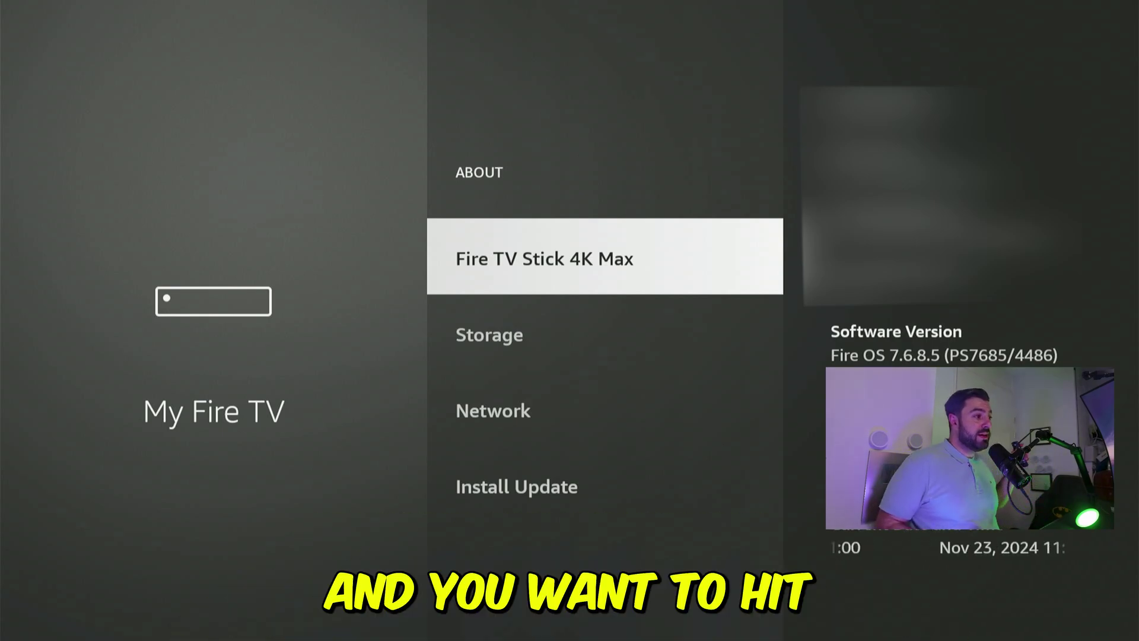
pyautogui.press('Return')
pyautogui.press('Return')
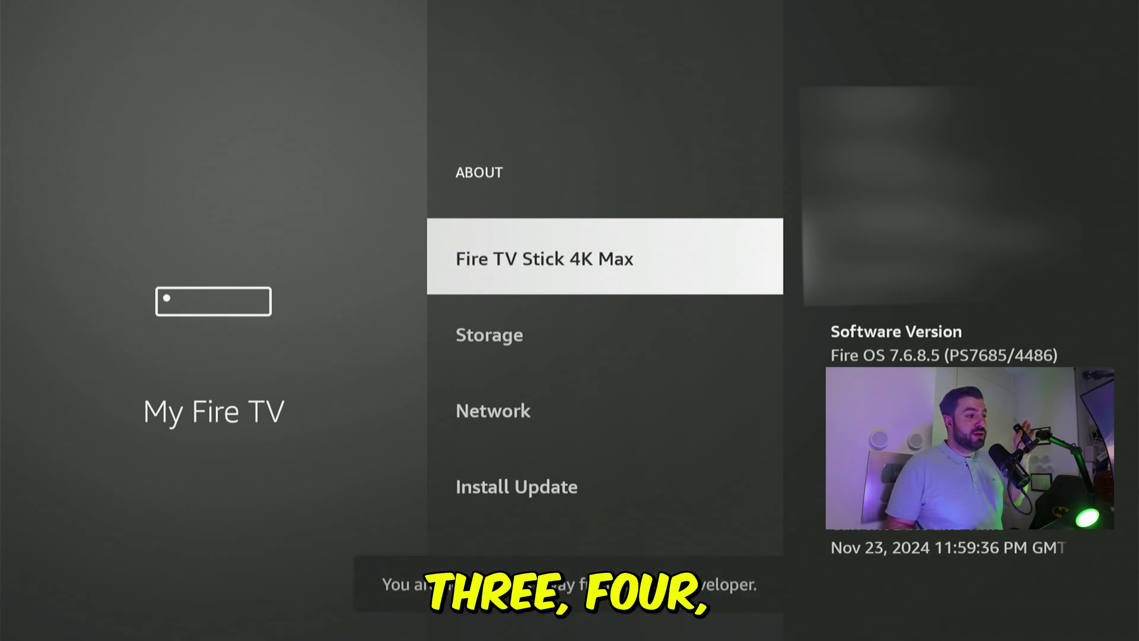
pyautogui.press('Return')
pyautogui.press('Return')
pyautogui.press('Return')
pyautogui.press('Return')
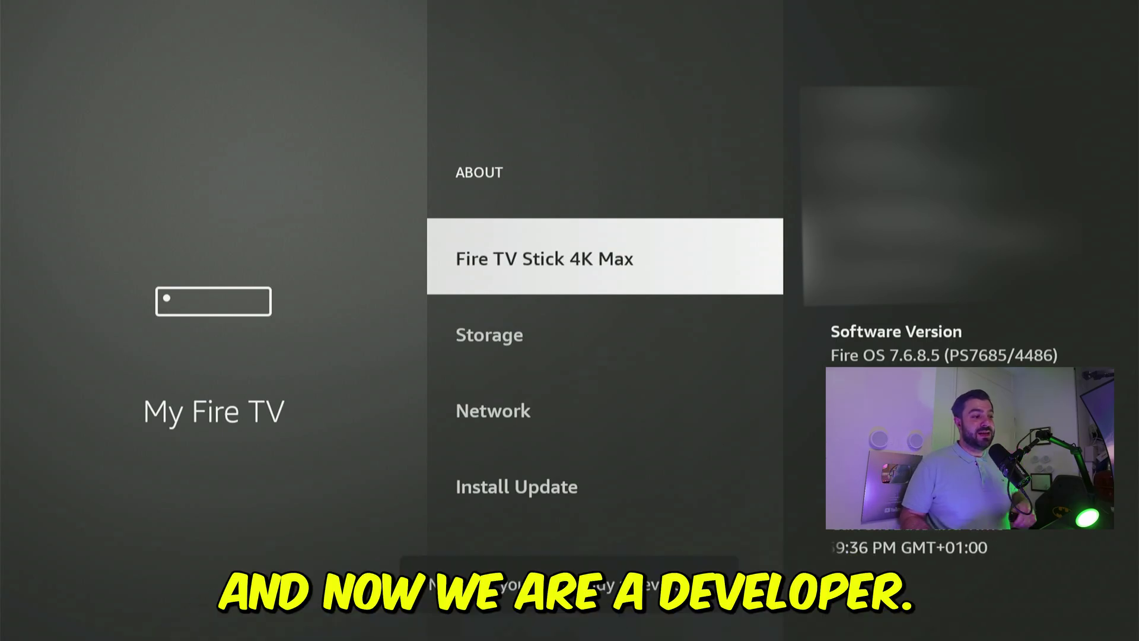
pyautogui.press('Return')
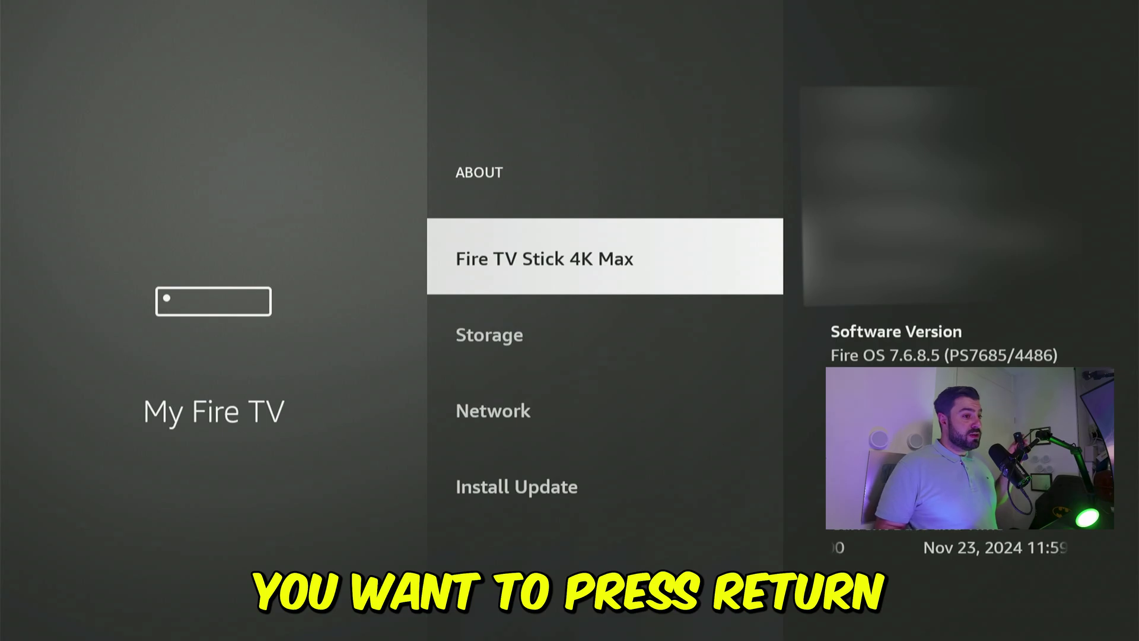
pyautogui.press('Escape')
# - Open Developer options and turn ADB debugging on
pyautogui.press('Down')
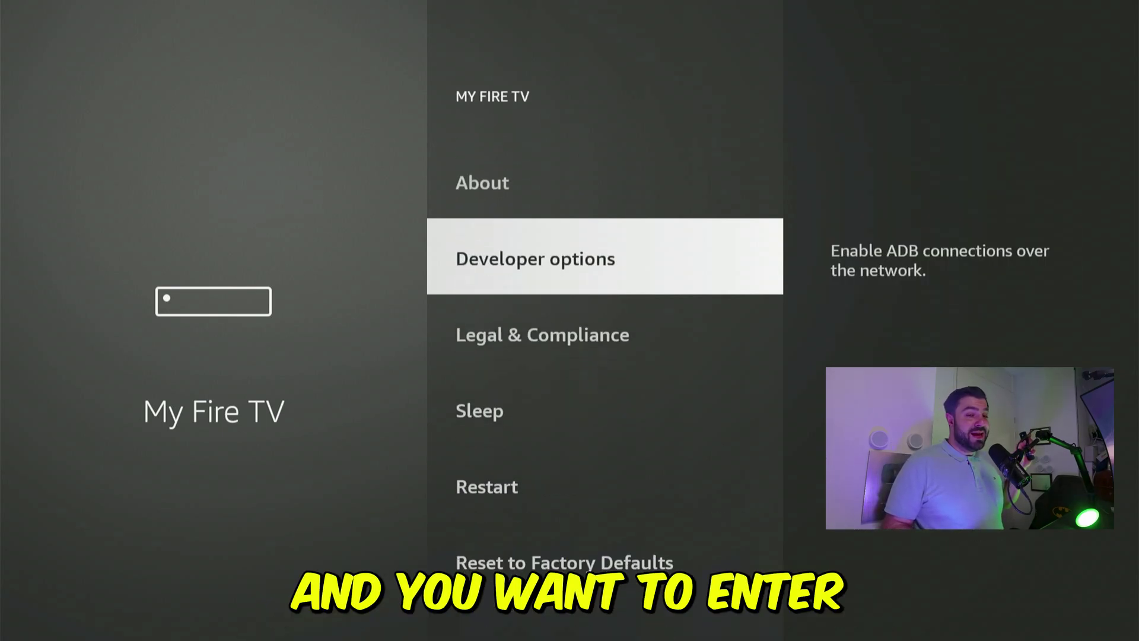
pyautogui.press('Return')
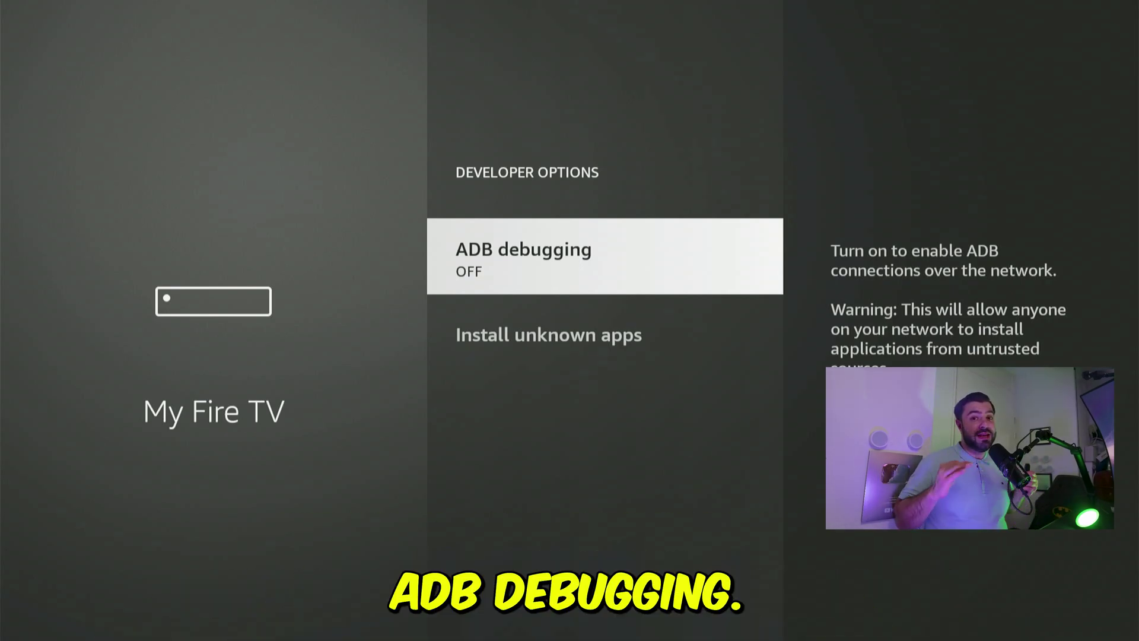
pyautogui.press('Return')
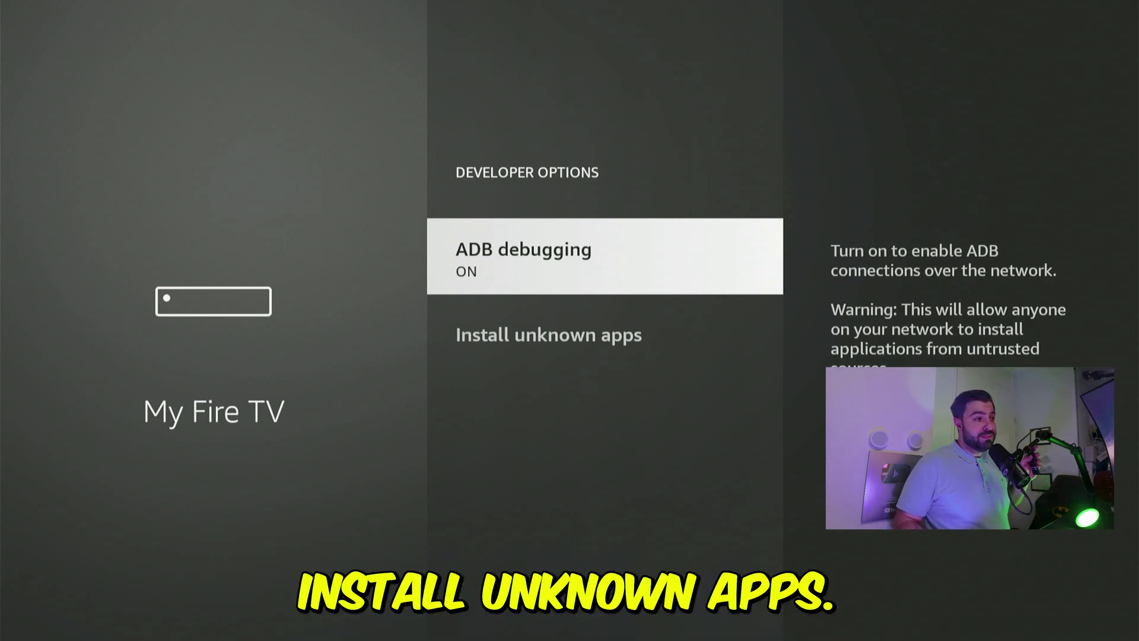
# - Allow Downloader under Install unknown apps and go back to the home screen
pyautogui.press('Down')
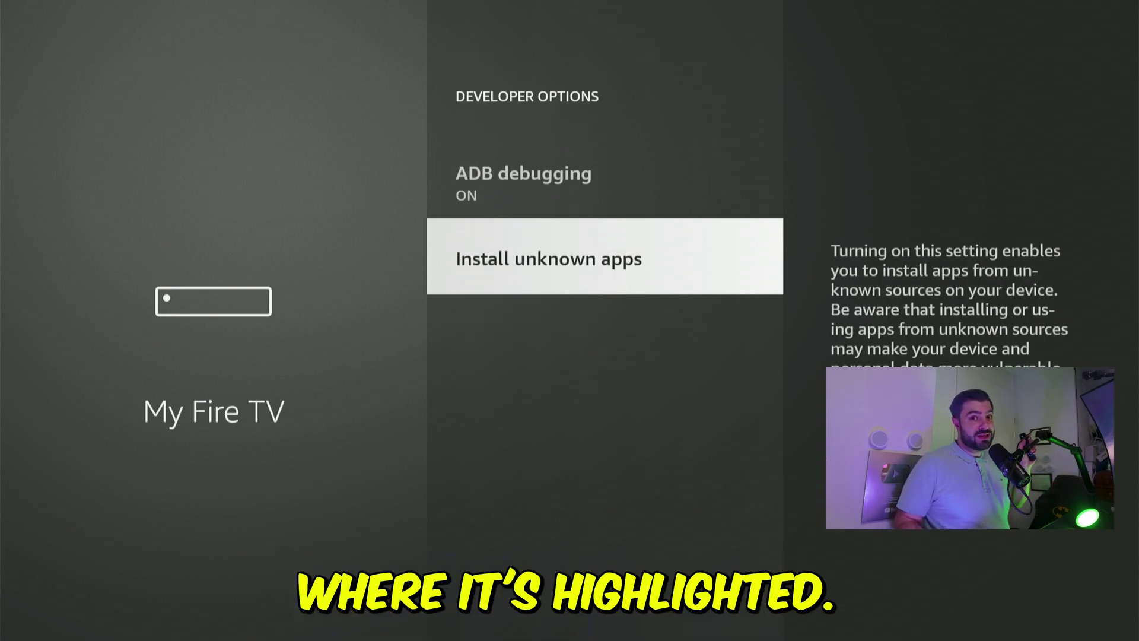
pyautogui.press('Return')
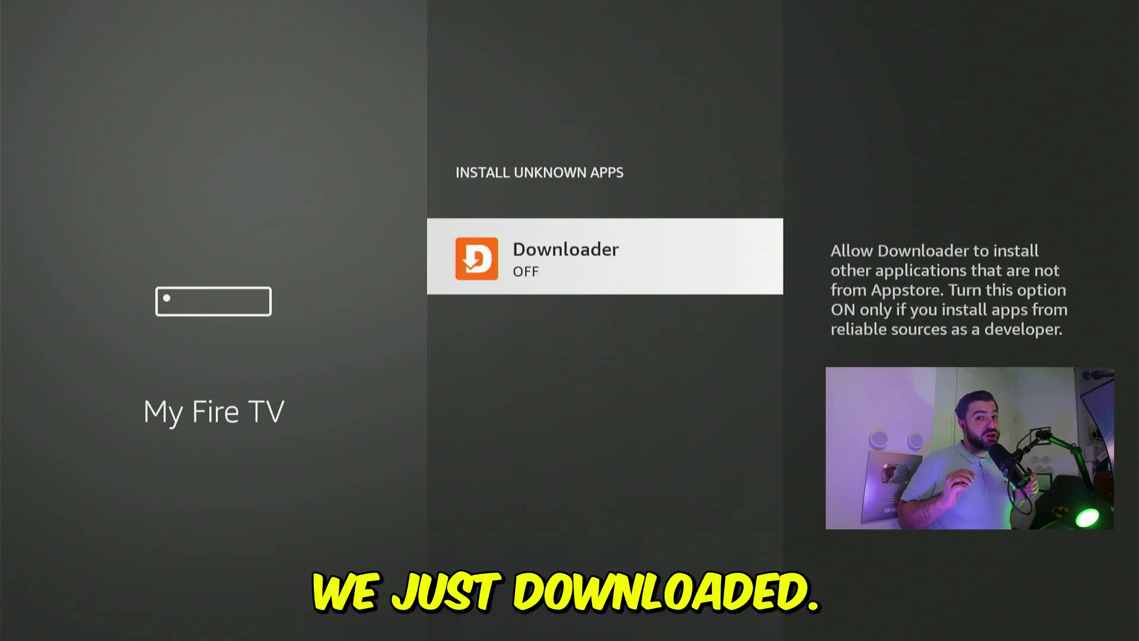
pyautogui.press('Return')
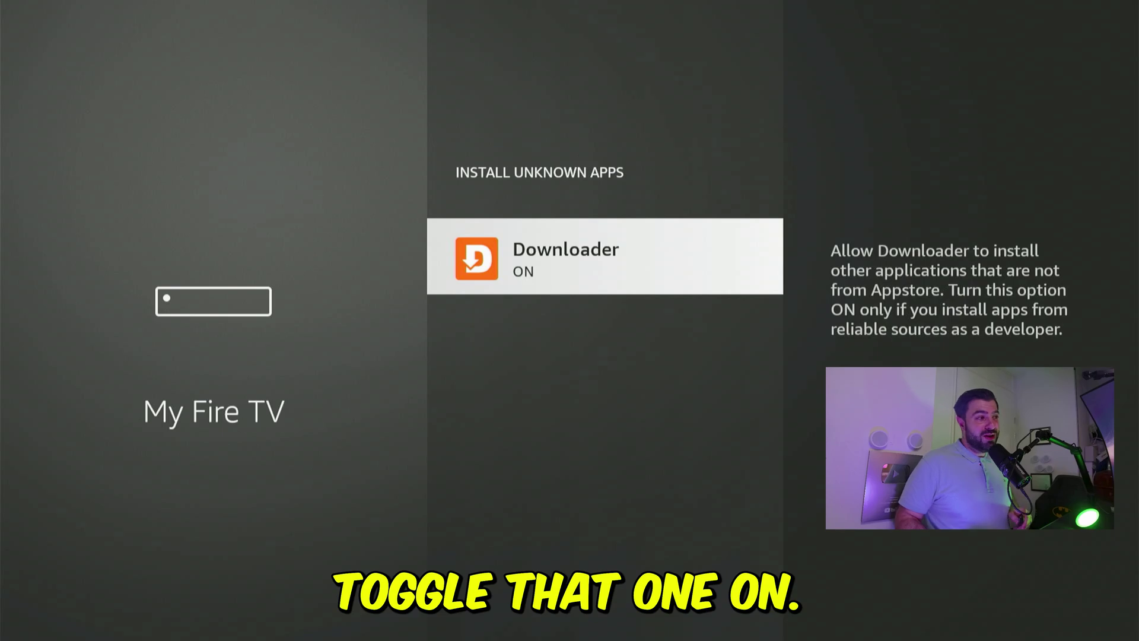
pyautogui.press('Home')
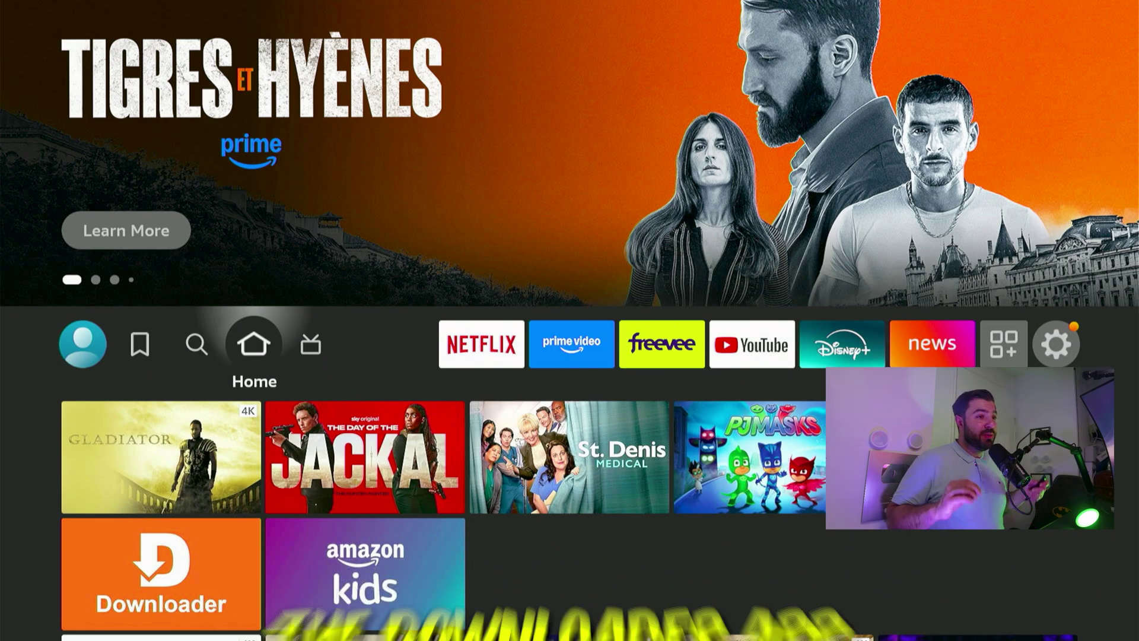
# - Move Downloader to the first spot in Your Apps & Channels and launch it
pyautogui.press('Right')
pyautogui.press('Right')
pyautogui.press('Right')
pyautogui.press('Right')
pyautogui.press('Right')
pyautogui.press('Right')
pyautogui.press('Right')
pyautogui.press('Right')
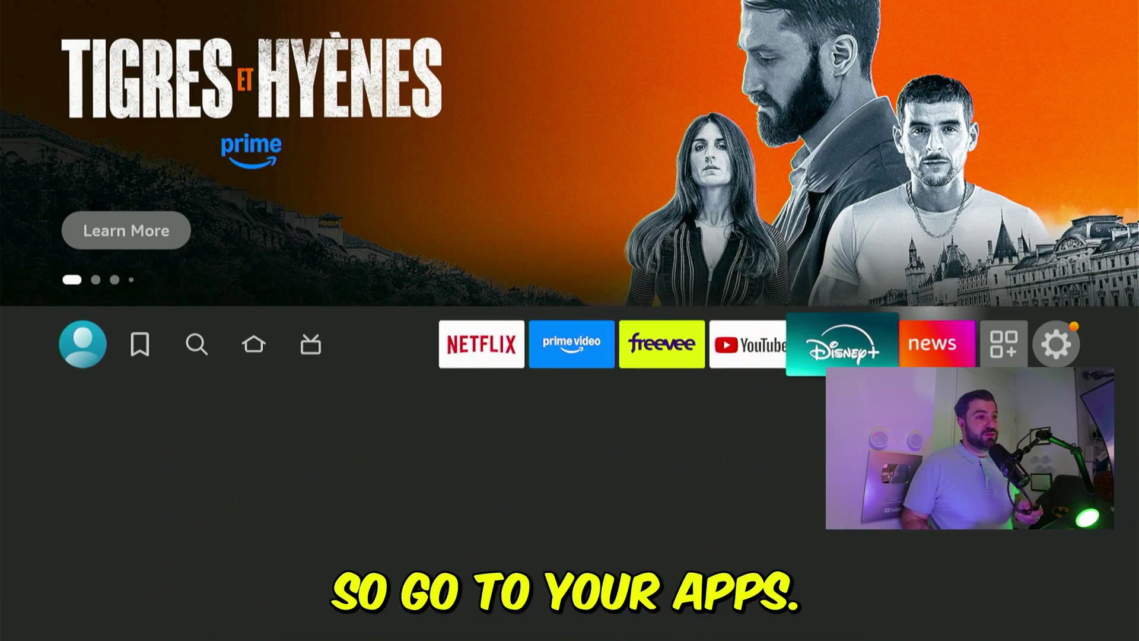
pyautogui.press('Return')
pyautogui.press('Down')
pyautogui.press('Down')
pyautogui.press('Down')
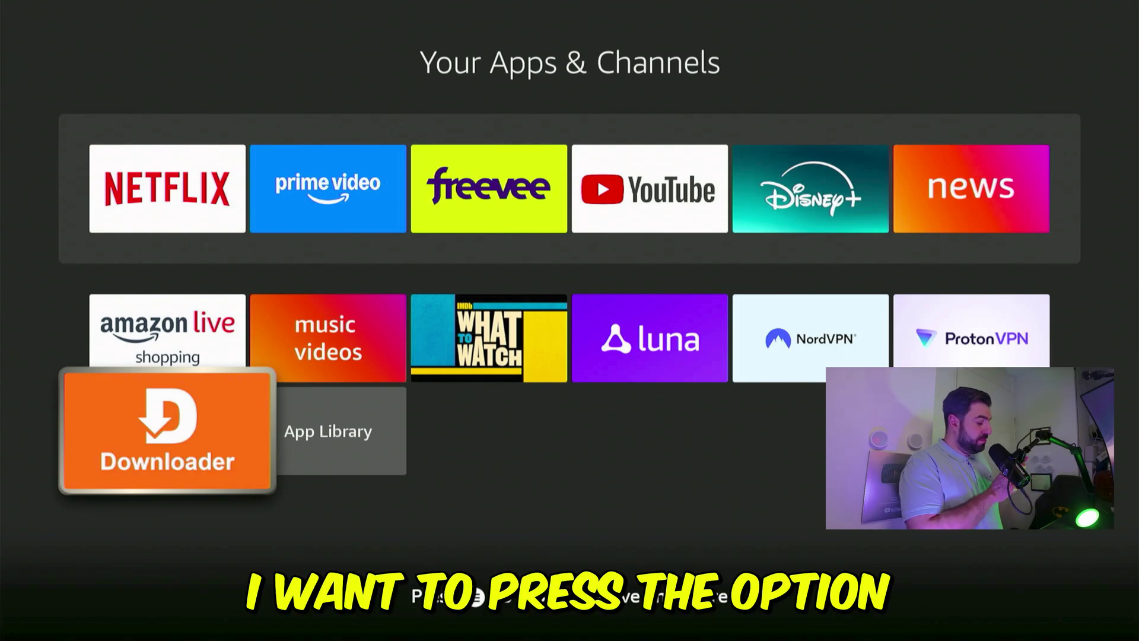
pyautogui.press('Menu')
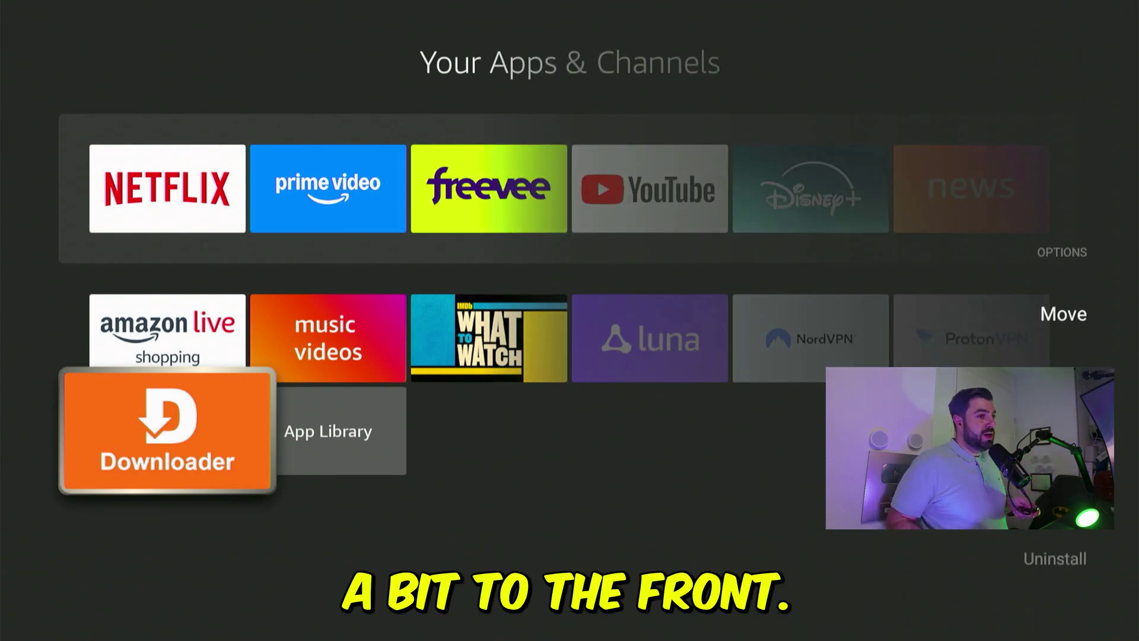
pyautogui.press('Return')
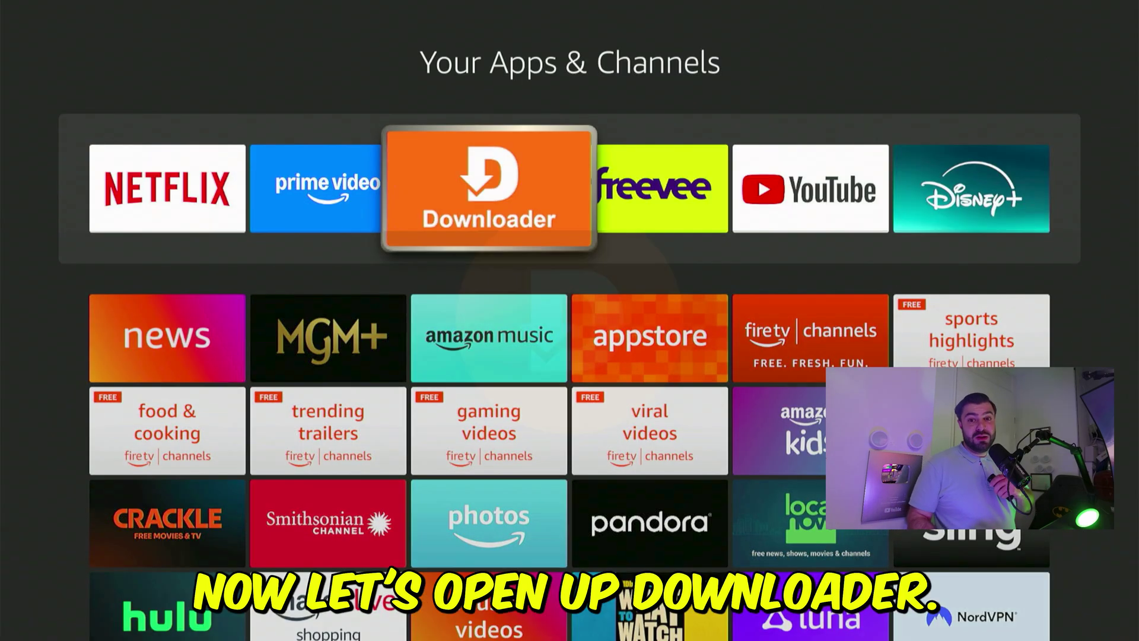
pyautogui.press('Return')
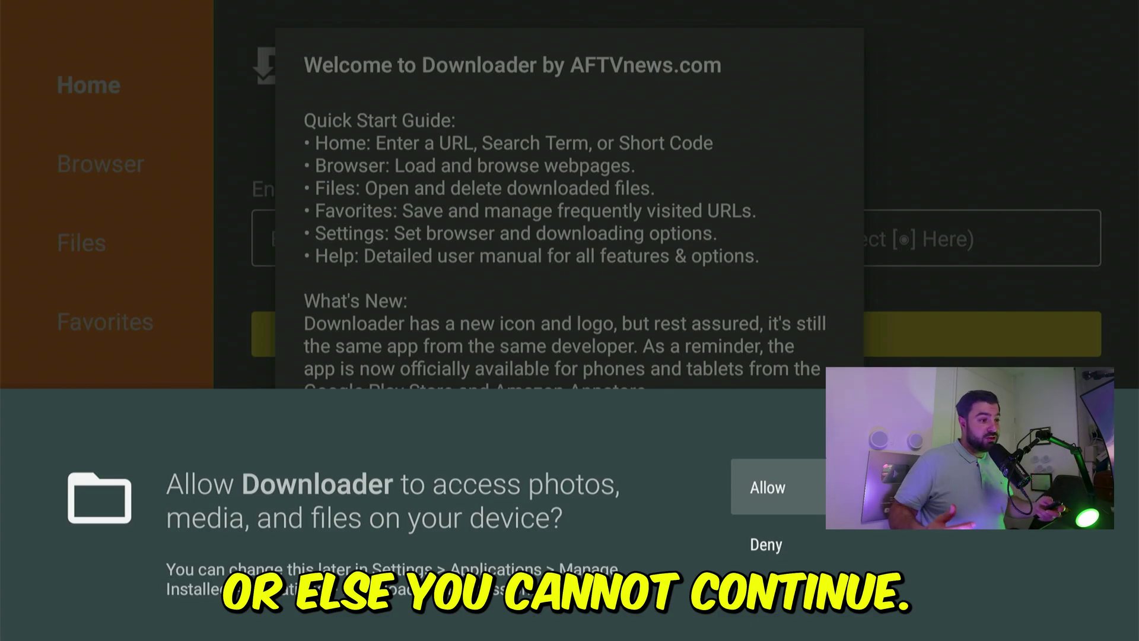
# - Allow Downloader access to media and files and dismiss the Welcome dialog
pyautogui.press('Return')
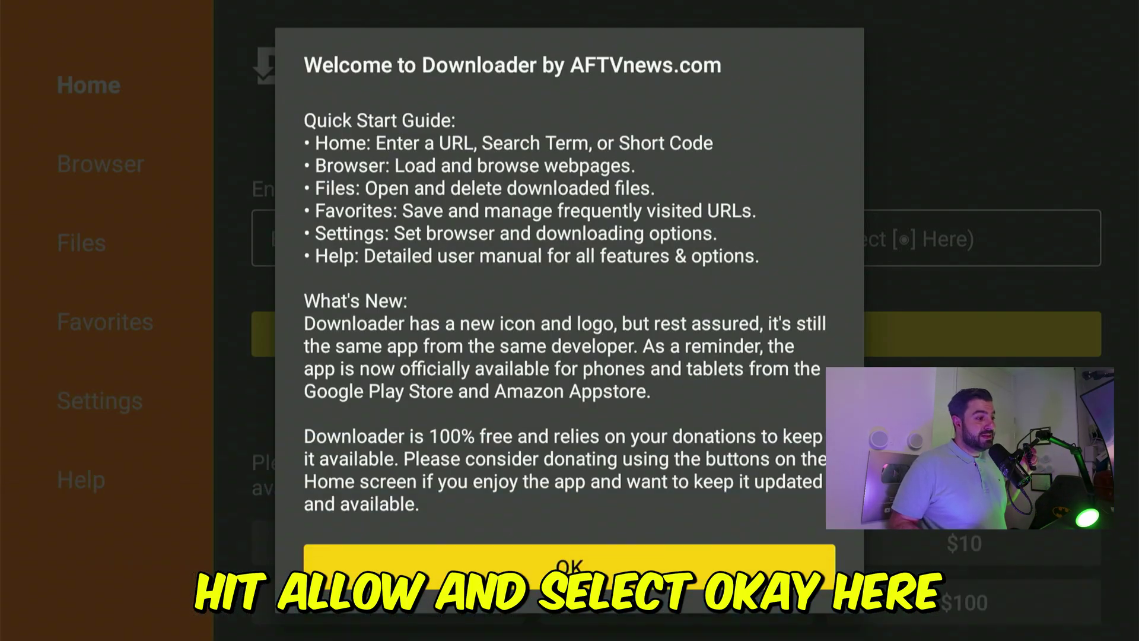
pyautogui.press('Return')
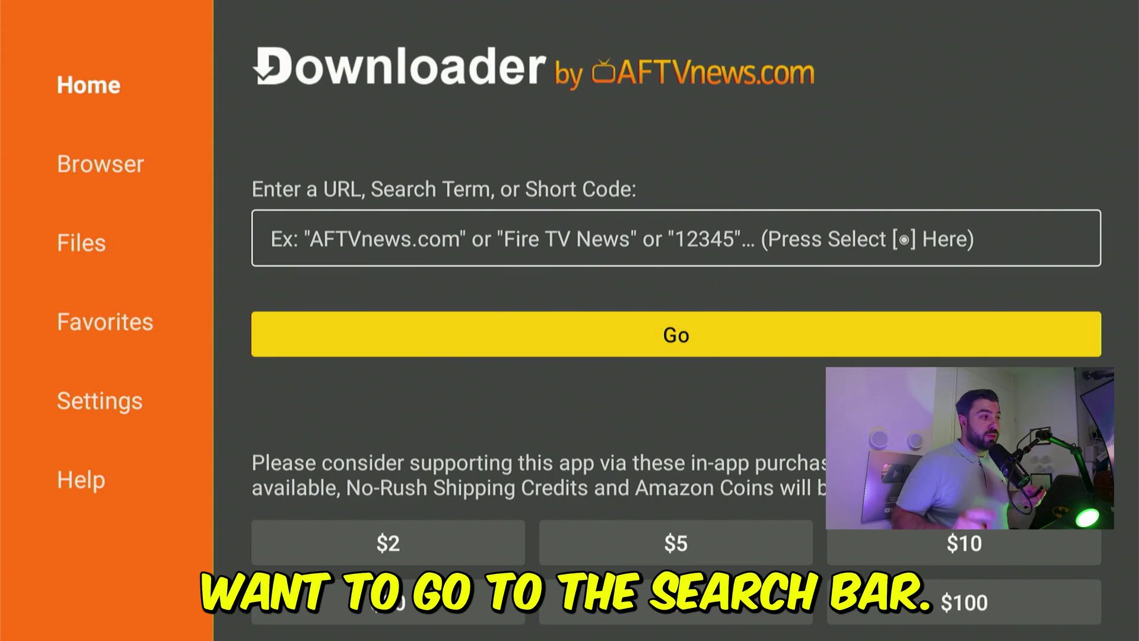
# - Enter the short code 675182 in Downloader's URL field using the on-screen keyboard
pyautogui.press('Up')
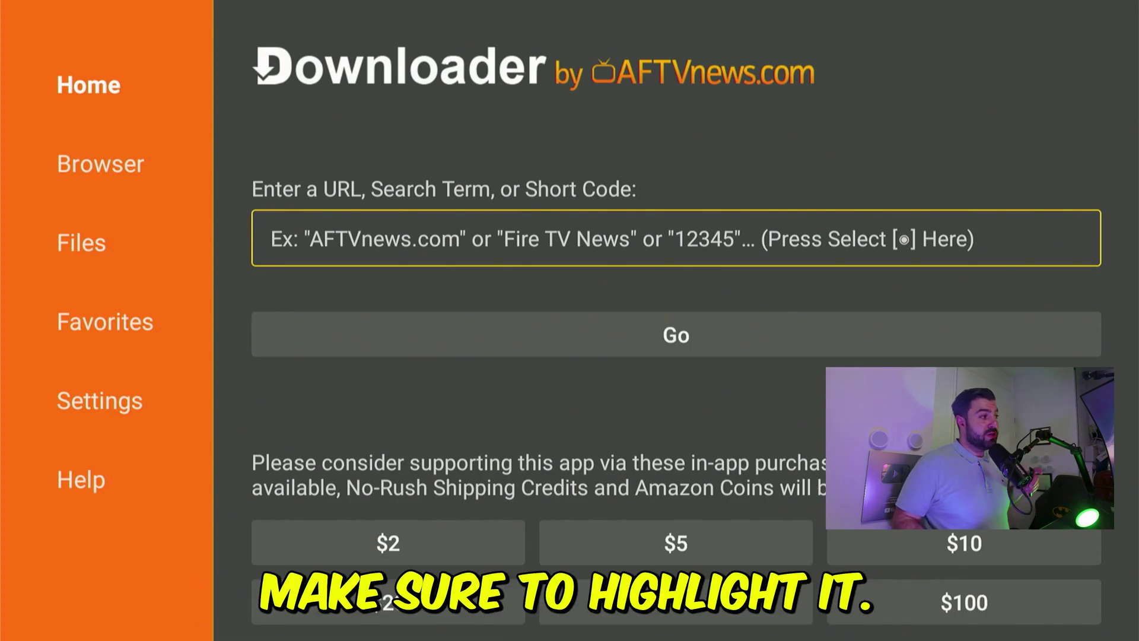
pyautogui.press('Return')
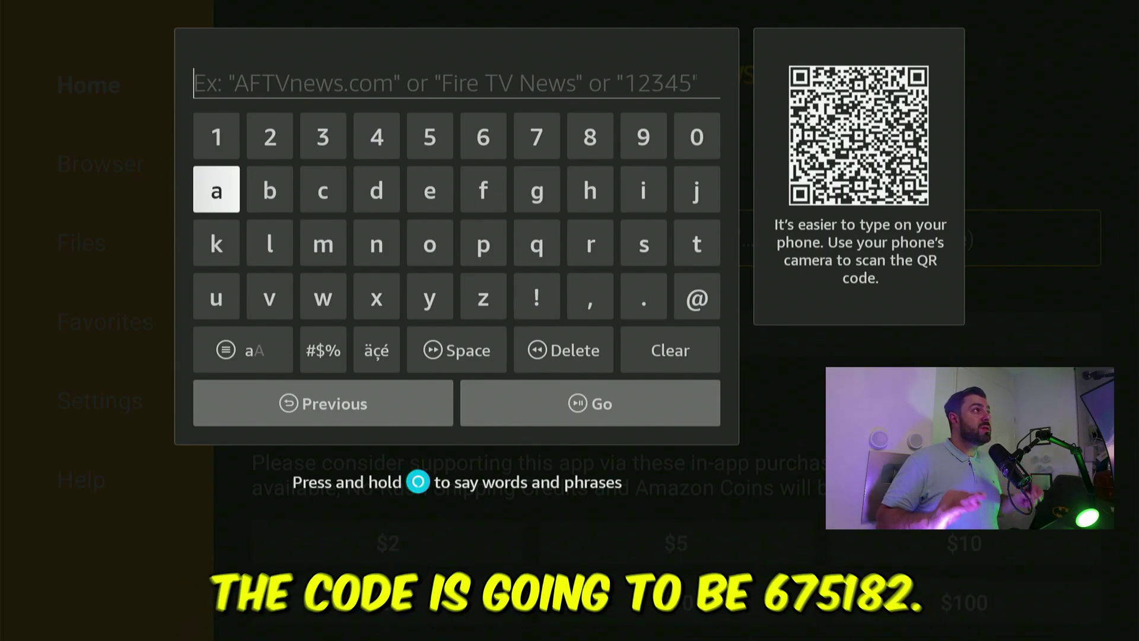
pyautogui.press('Up')
pyautogui.press('Right')
pyautogui.press('Right')
pyautogui.press('Right')
pyautogui.press('Right')
pyautogui.press('Right')
pyautogui.press('Return')
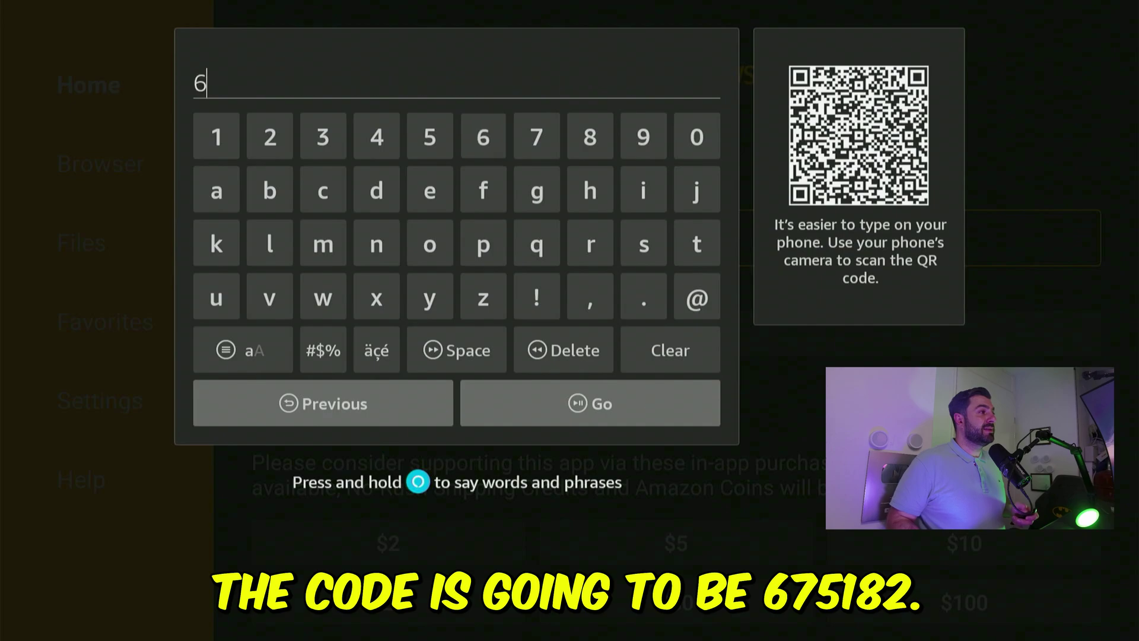
pyautogui.press('Right')
pyautogui.press('Left')
pyautogui.press('Left')
pyautogui.press('Left')
pyautogui.press('Right')
pyautogui.press('Left')
pyautogui.press('Left')
pyautogui.press('Left')
pyautogui.press('Left')
pyautogui.press('Return')
pyautogui.press('Right')
pyautogui.press('Right')
pyautogui.press('Right')
pyautogui.press('Right')
pyautogui.press('Right')
pyautogui.press('Right')
pyautogui.press('Right')
pyautogui.press('Return')
pyautogui.press('Left')
pyautogui.press('Left')
pyautogui.press('Left')
pyautogui.press('Left')
pyautogui.press('Left')
pyautogui.press('Return')
pyautogui.press('Right')
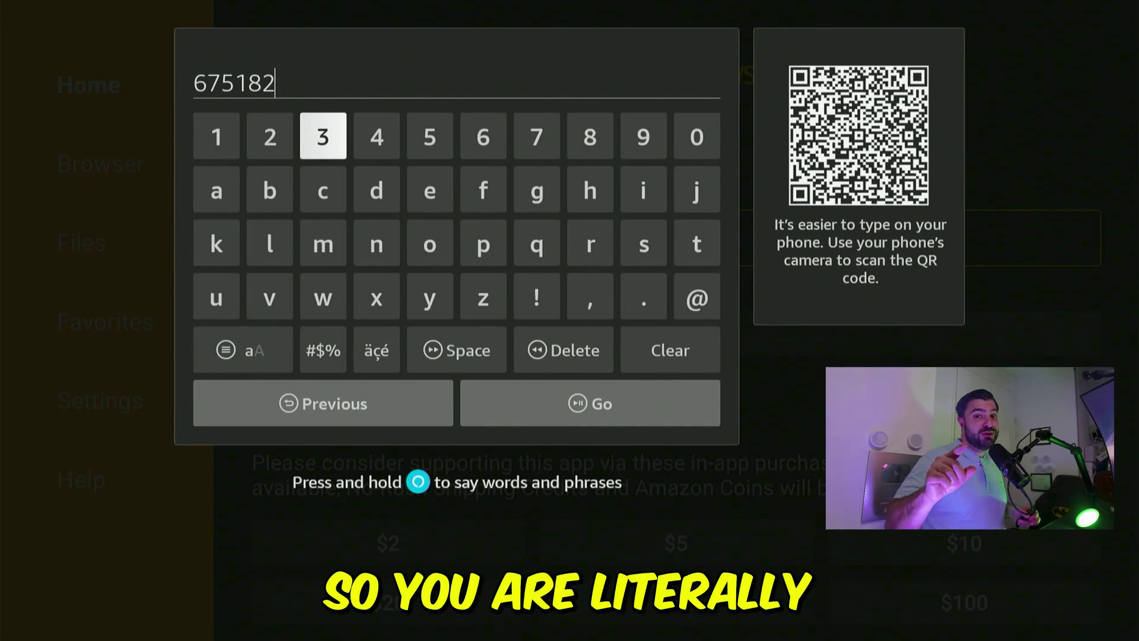
# - Submit code 675182 with Go to load the AFTVnews short link
pyautogui.press('Down')
pyautogui.press('Down')
pyautogui.press('Down')
pyautogui.press('Down')
pyautogui.press('Right')
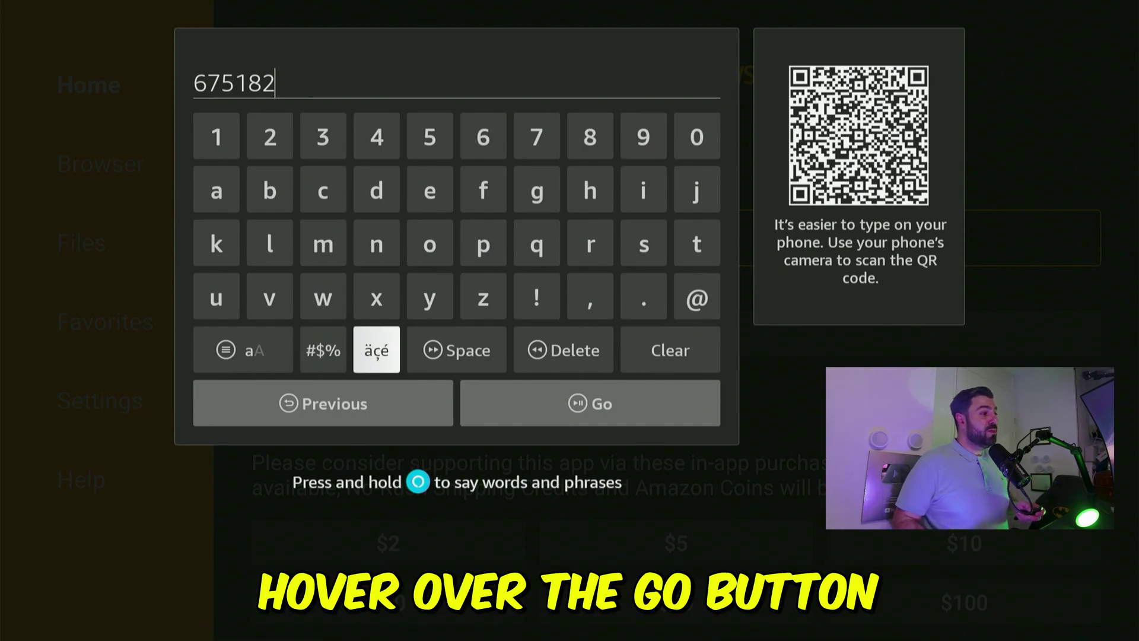
pyautogui.press('Right')
pyautogui.press('Down')
pyautogui.press('Right')
pyautogui.press('Return')
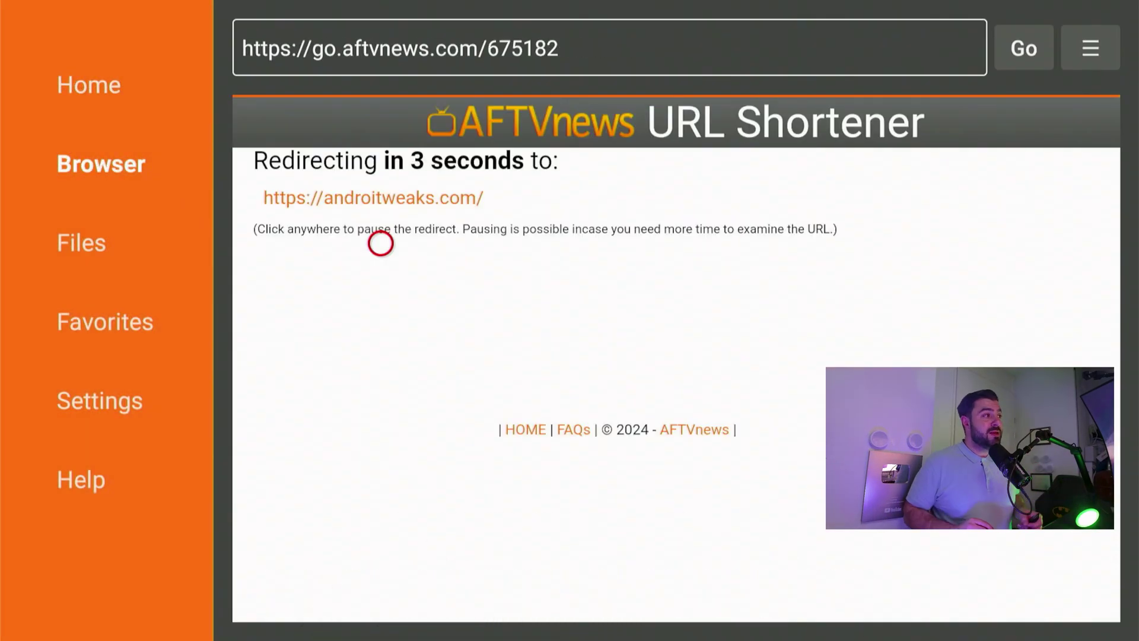
# - Pause the redirect, accept the privacy consent, and resume the redirect to androitweaks.com
pyautogui.click(381, 243)
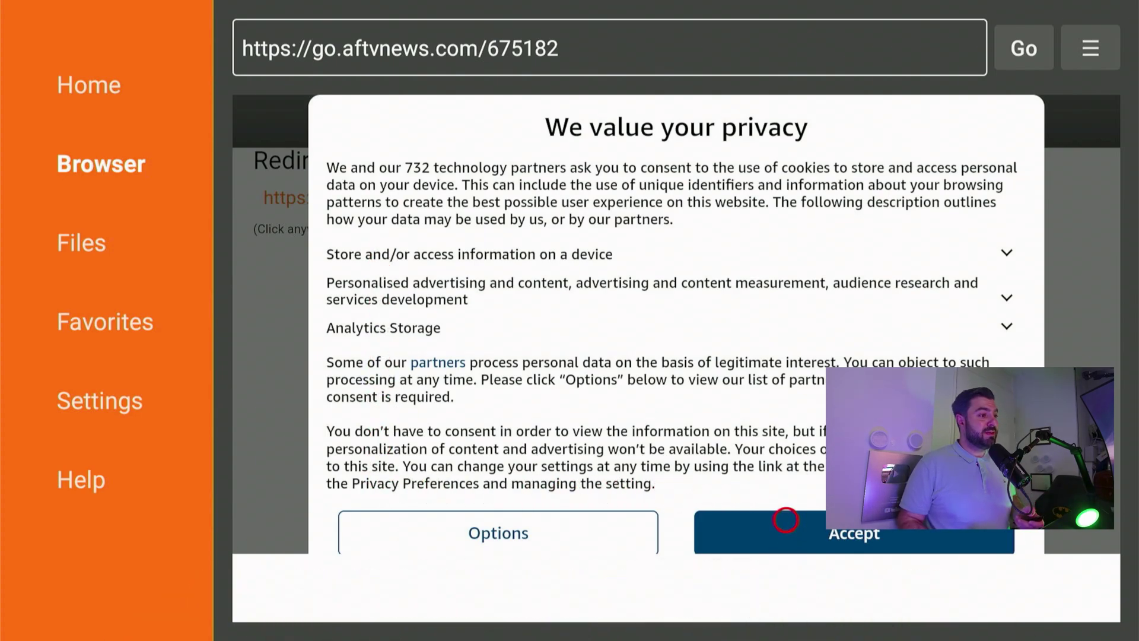
pyautogui.click(787, 520)
pyautogui.click(787, 520)
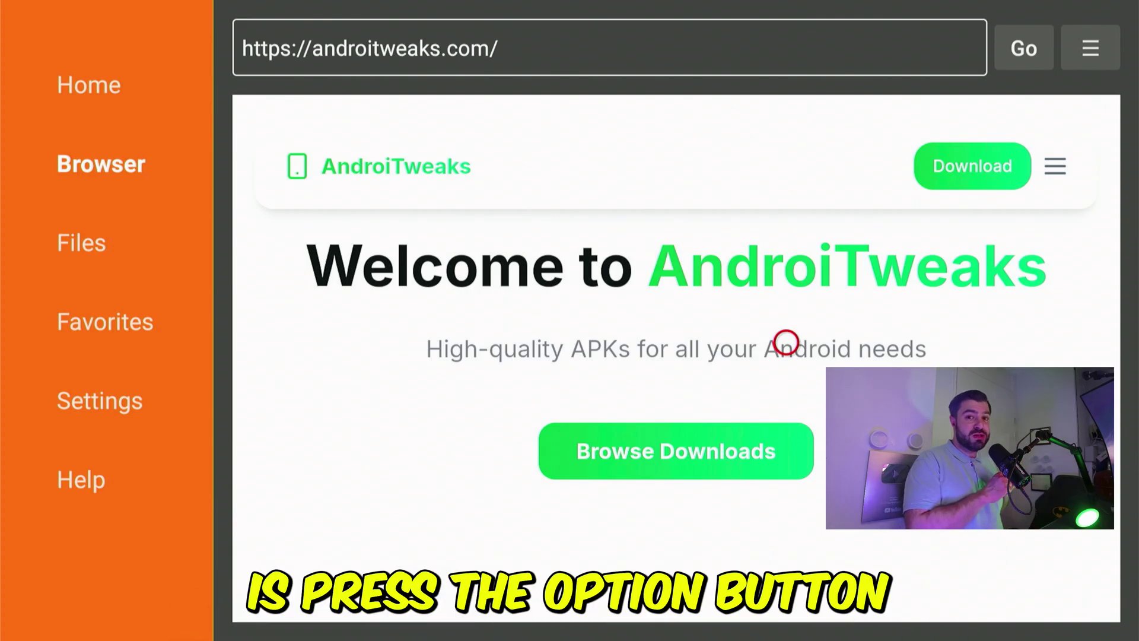
# - Switch the browser to Fullscreen Mode and open the AndroiTweaks Downloads Library
pyautogui.press('Menu')
pyautogui.press('Down')
pyautogui.press('Down')
pyautogui.press('Return')
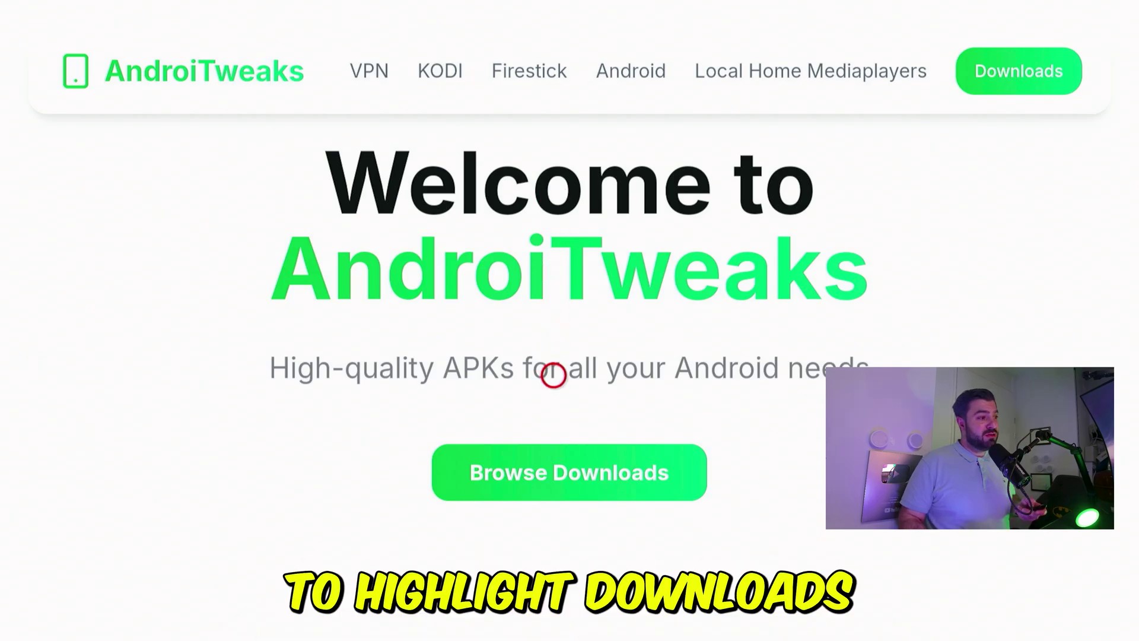
pyautogui.click(553, 461)
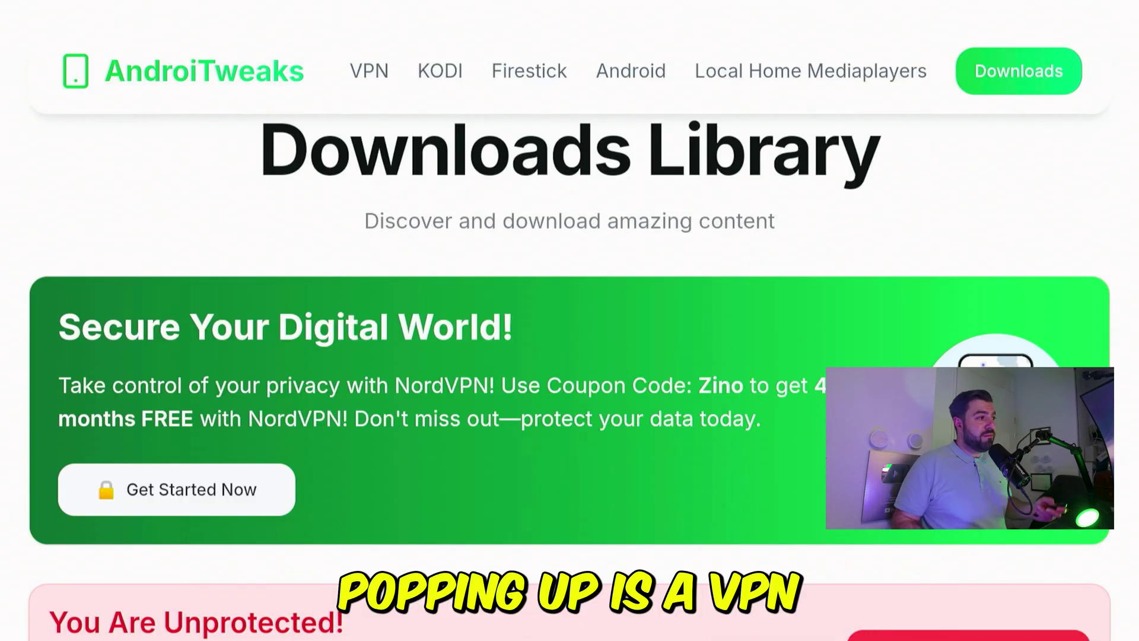
pyautogui.scroll(-5, 552, 611)
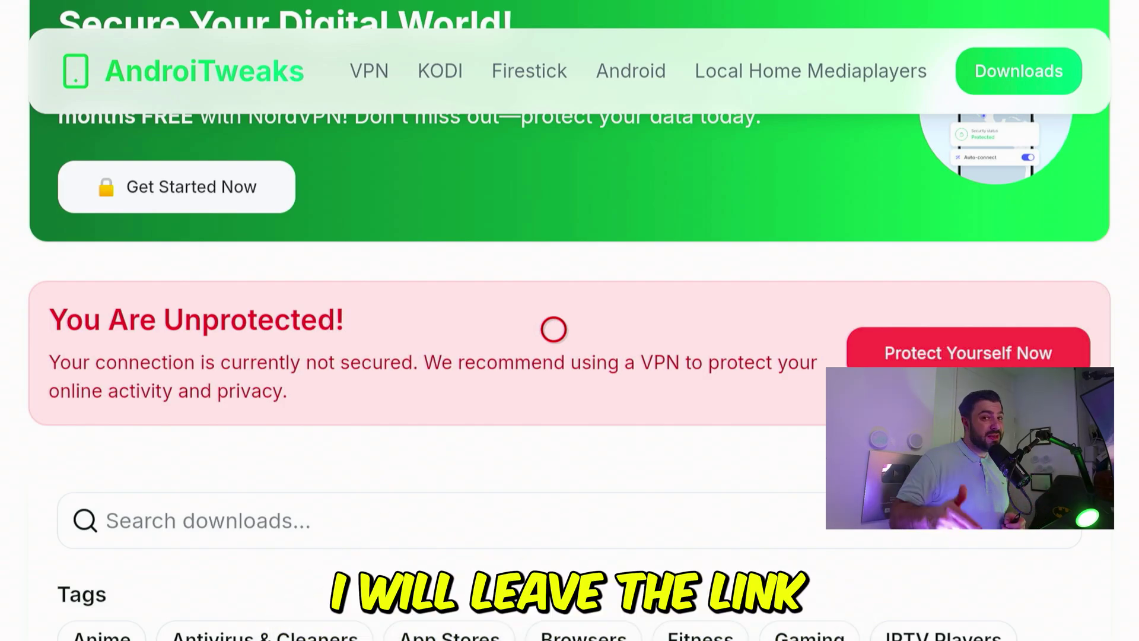
# - Filter the AndroiTweaks downloads by the Youtube tag to show the single Nordvpn card
pyautogui.scroll(-7, 553, 329)
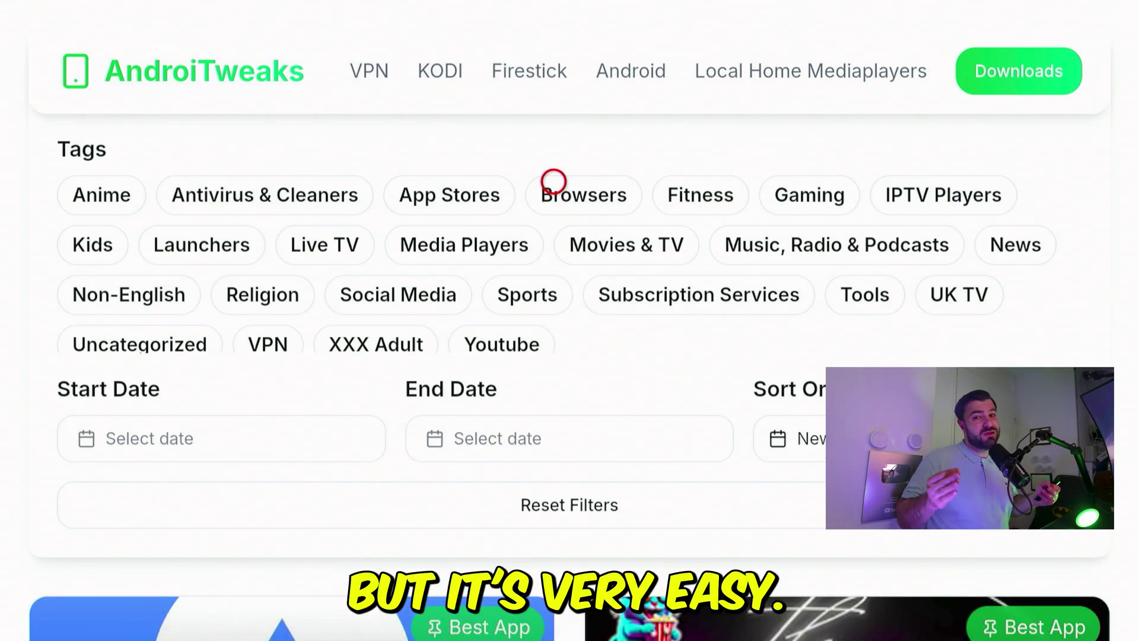
pyautogui.scroll(1, 546, 102)
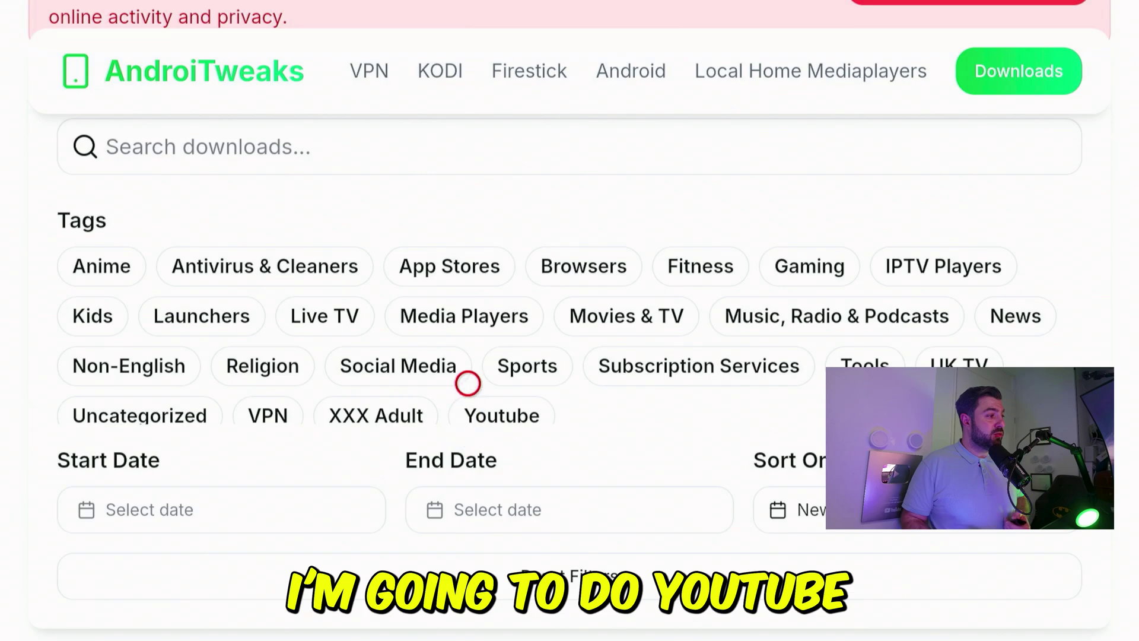
pyautogui.click(501, 414)
pyautogui.scroll(-10, 497, 570)
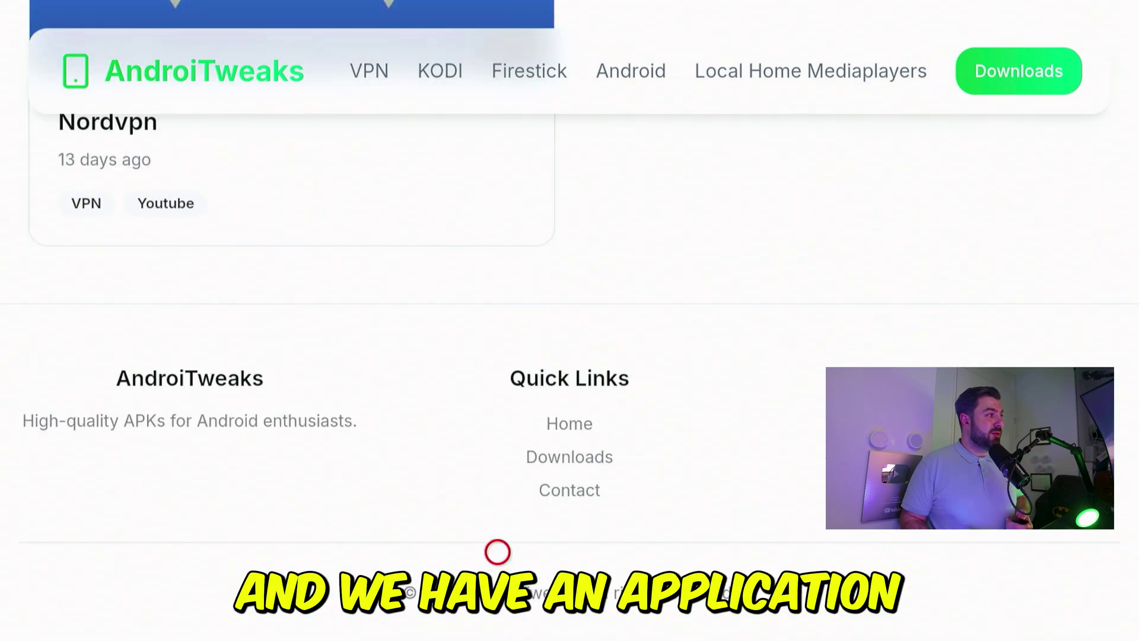
pyautogui.scroll(7, 497, 117)
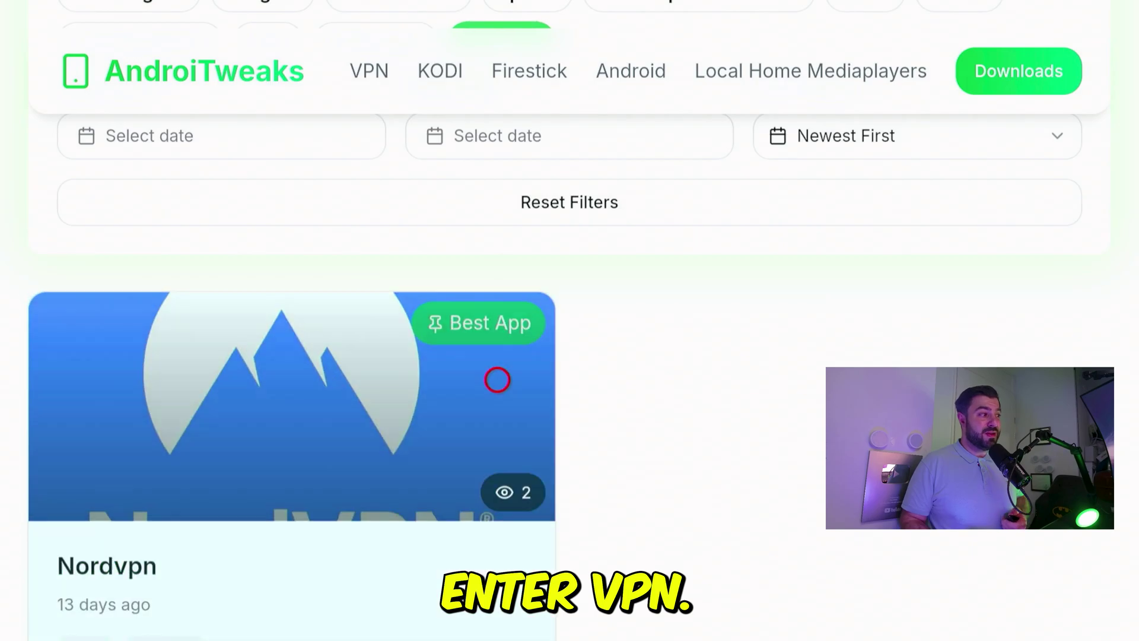
# - Open the Nordvpn page and download its 60.3 MB file from Download Files
pyautogui.click(498, 379)
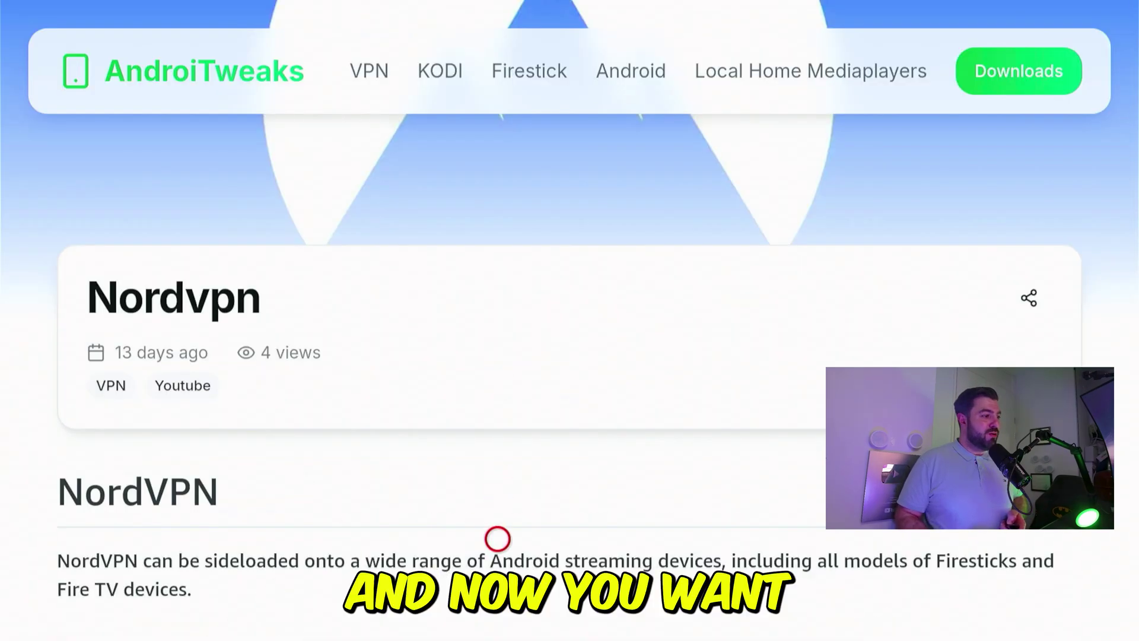
pyautogui.scroll(-5, 499, 588)
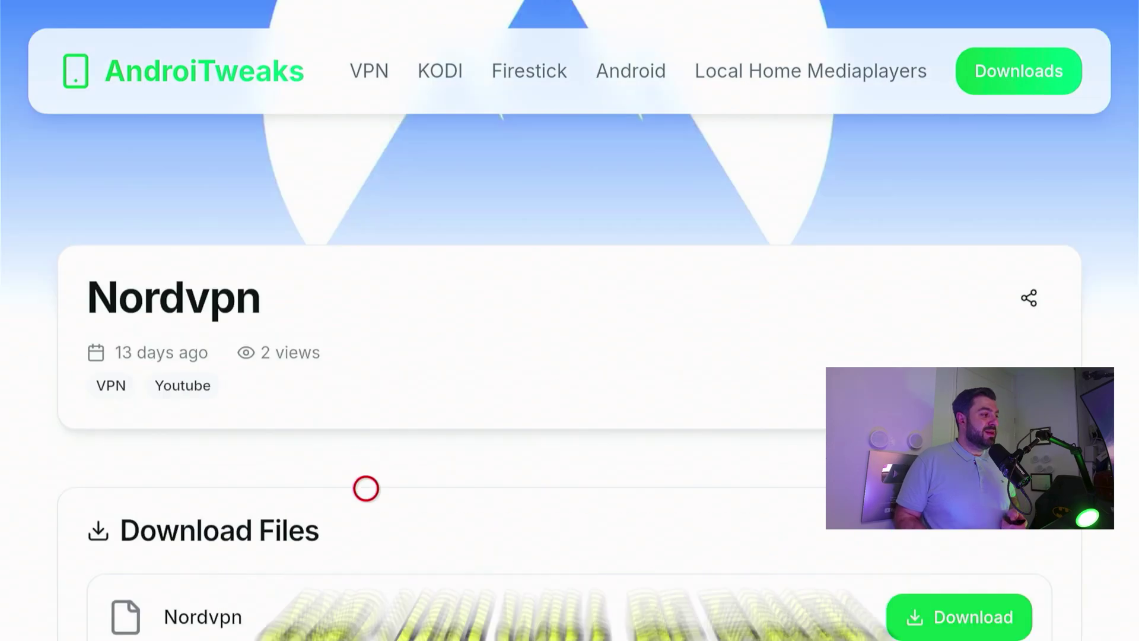
pyautogui.scroll(-3, 363, 488)
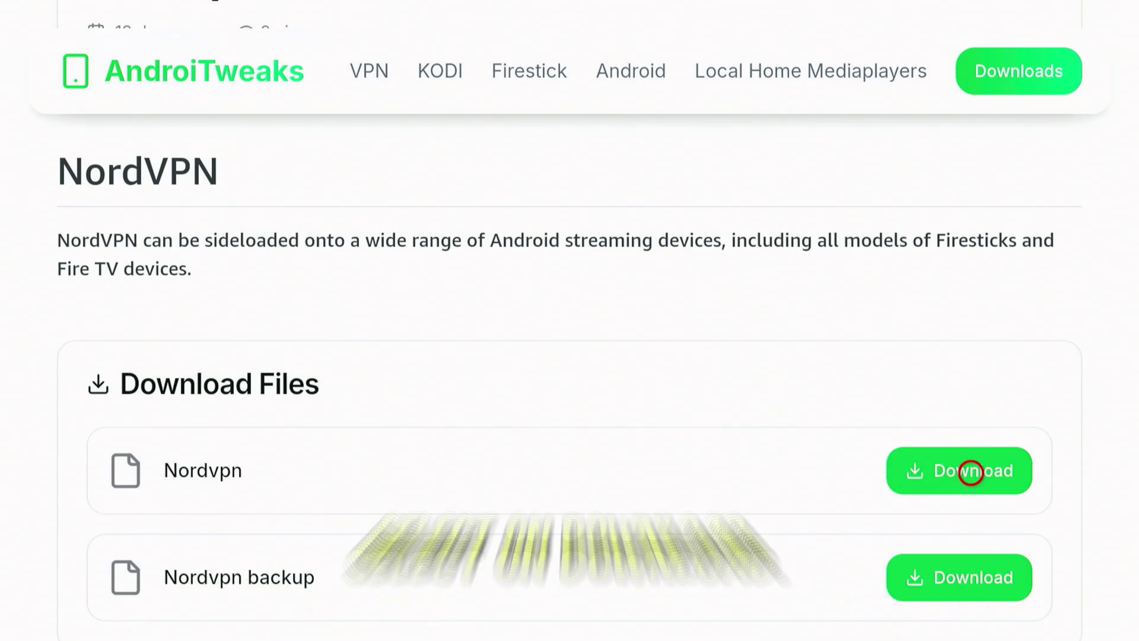
pyautogui.click(971, 472)
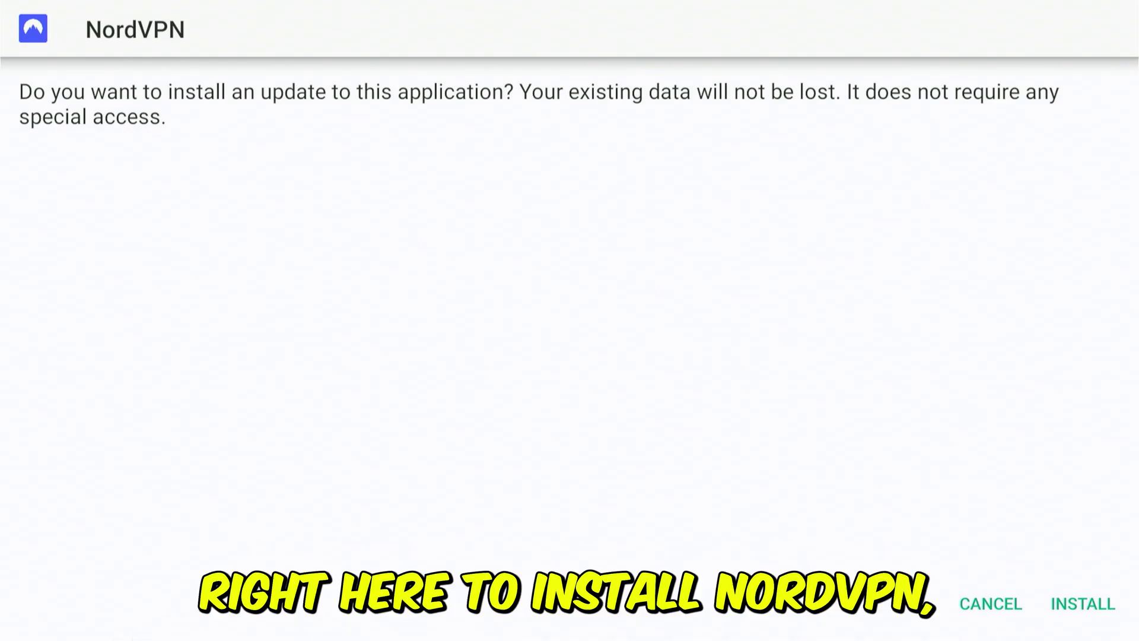
# - Install the NordVPN update and dismiss the app installed screen
pyautogui.press('Right')
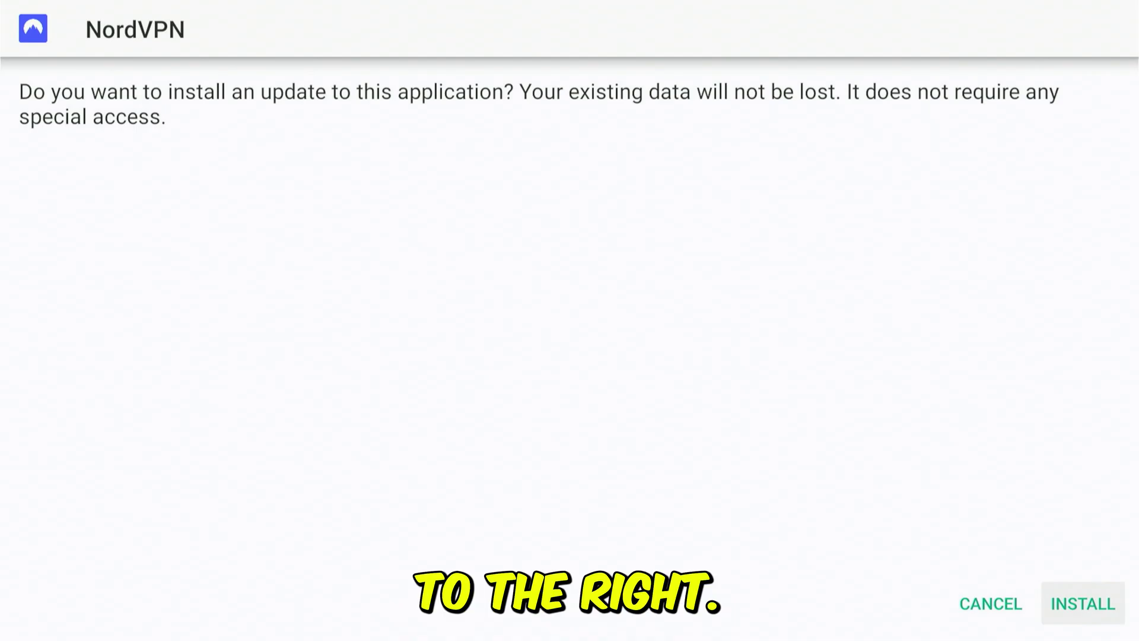
pyautogui.press('Return')
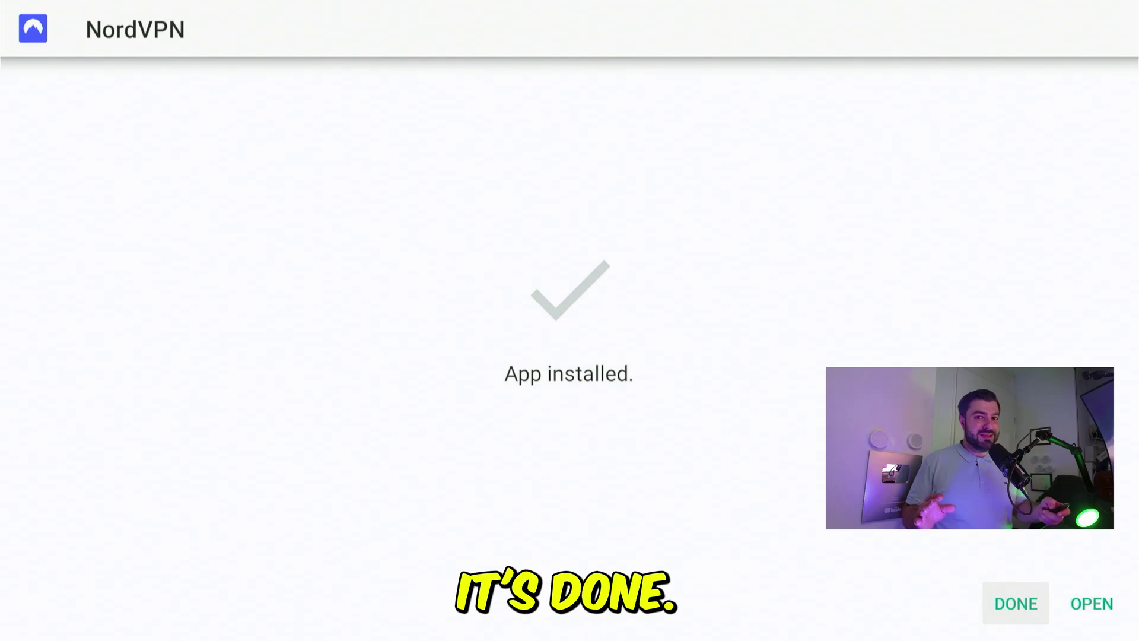
pyautogui.press('Return')
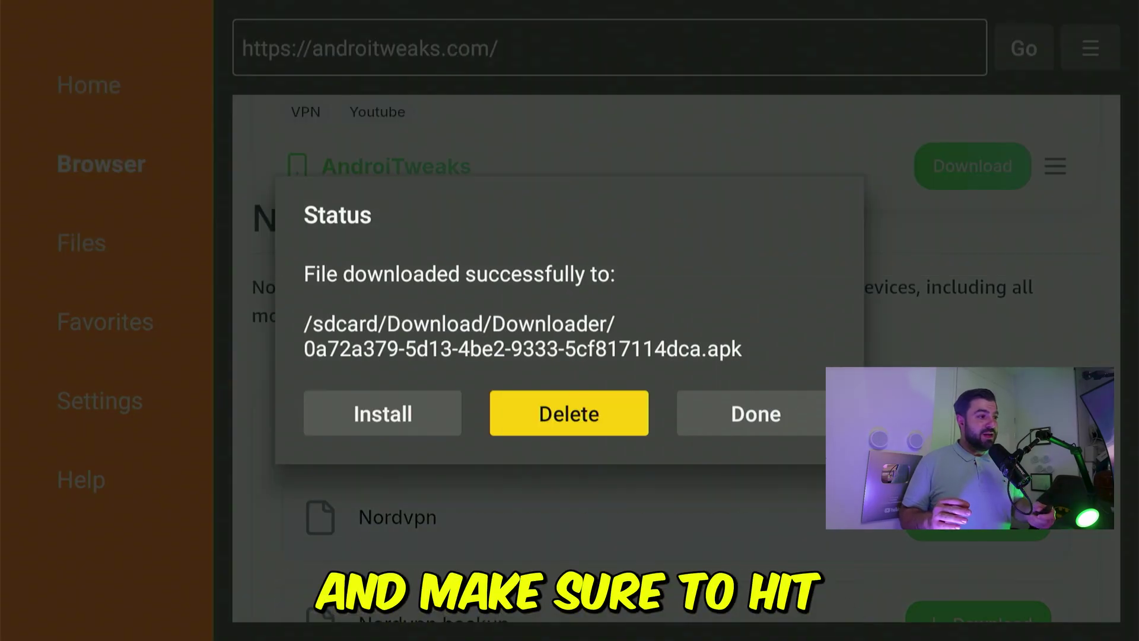
# - Delete the downloaded NordVPN APK file in Downloader's Status dialog
pyautogui.press('Return')
pyautogui.press('Left')
pyautogui.press('Return')
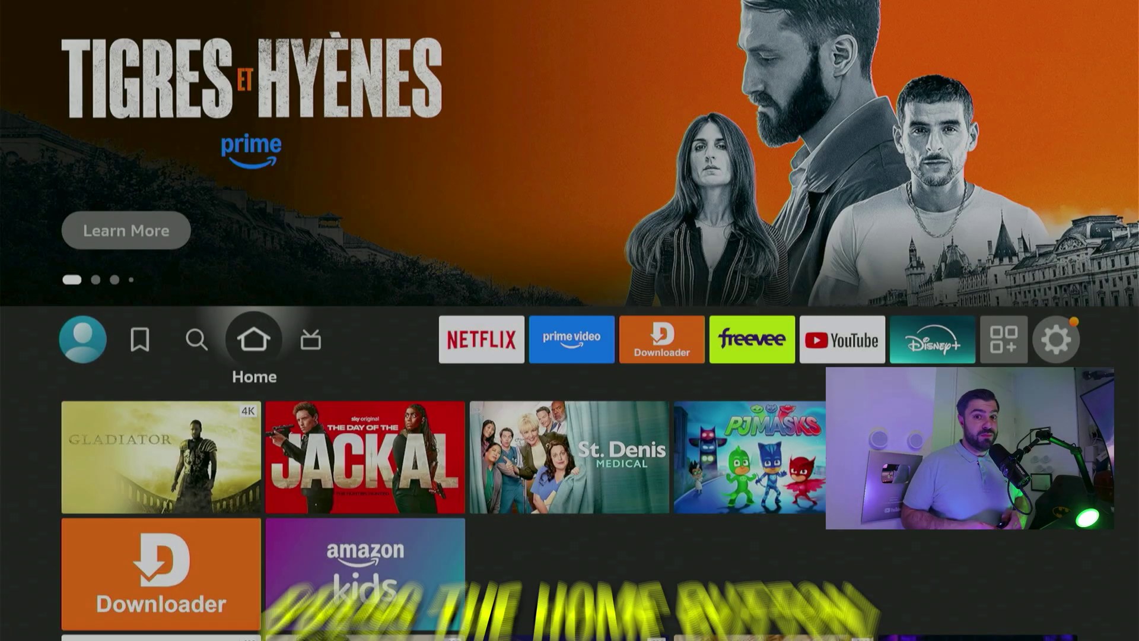
# - Open Your Apps & Channels and highlight the NordVPN tile
pyautogui.press('Right')
pyautogui.press('Right')
pyautogui.press('Right')
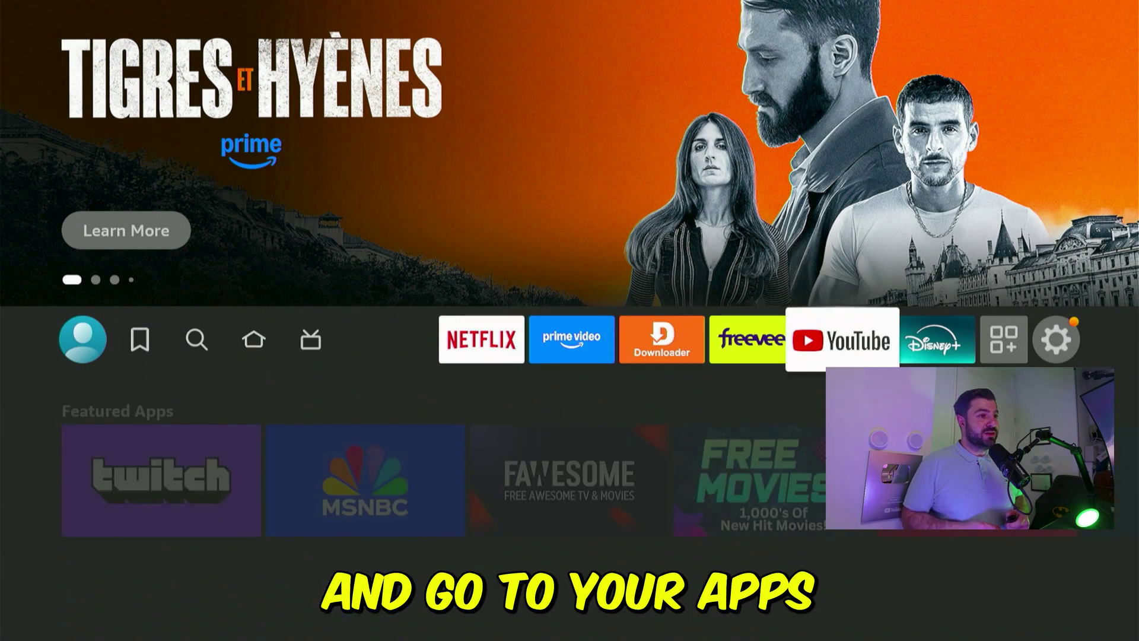
pyautogui.press('Return')
pyautogui.press('Down')
pyautogui.press('Down')
pyautogui.press('Down')
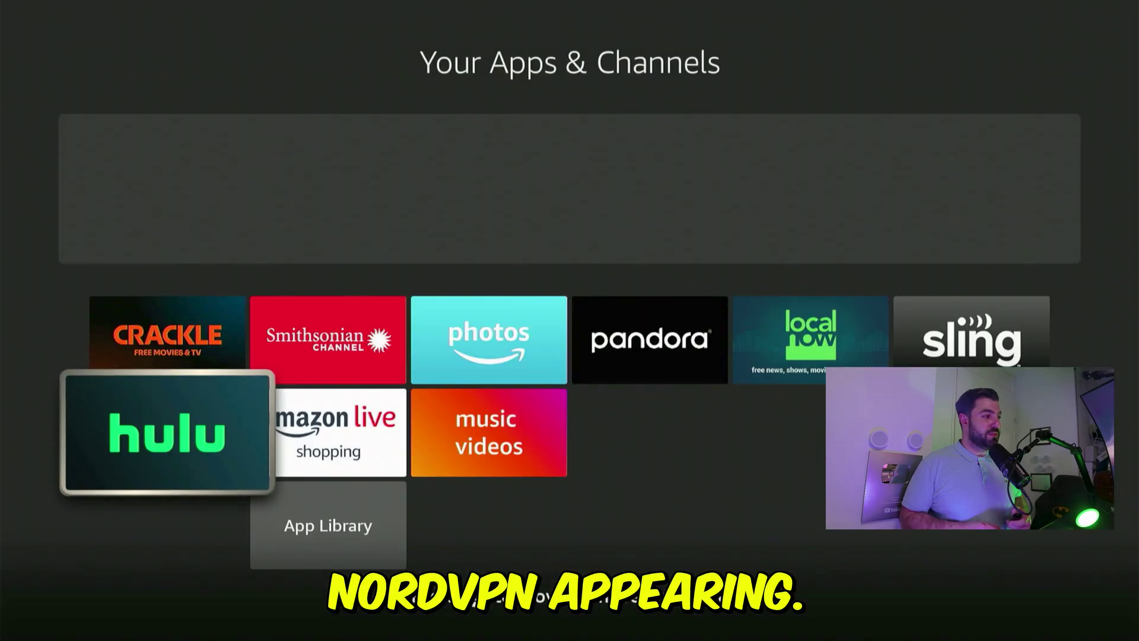
pyautogui.press('Down')
pyautogui.press('Right')
pyautogui.press('Left')
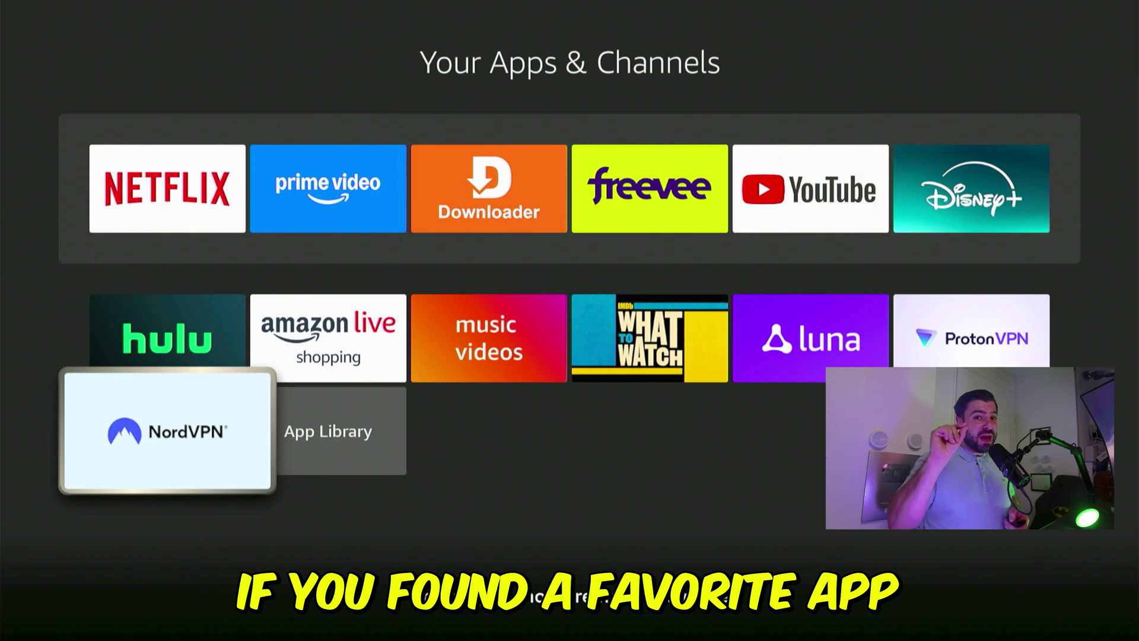
# - Move NordVPN up into the front row, right after Downloader
pyautogui.press('Menu')
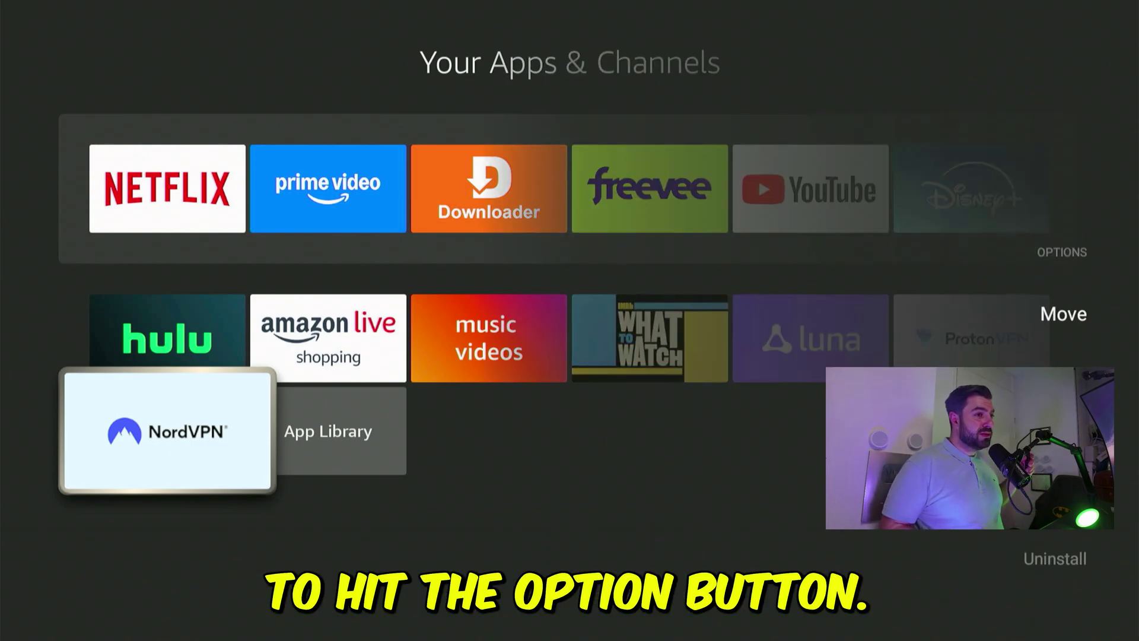
pyautogui.press('Return')
pyautogui.press('Up')
pyautogui.press('Up')
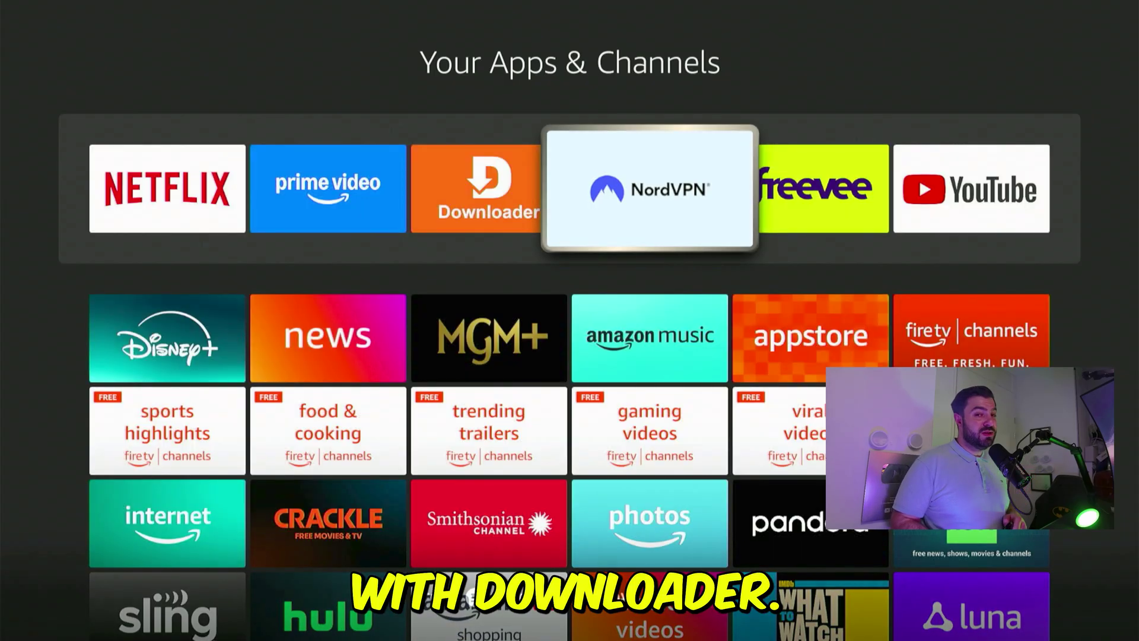